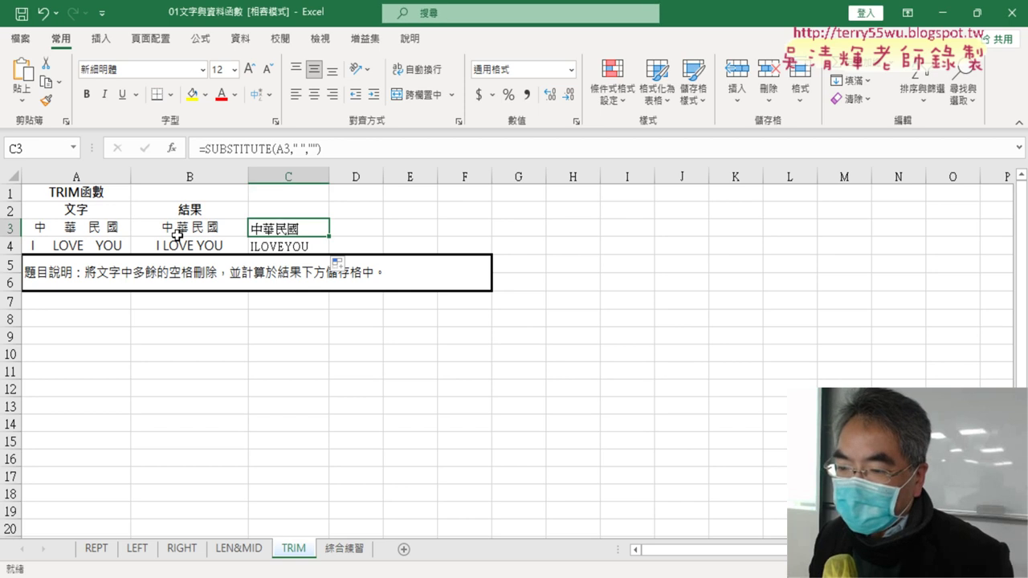
# Review the TRIM and SUBSTITUTE formulas in B3 and C3, then start Insert Function in D3.
pyautogui.click(180, 229)
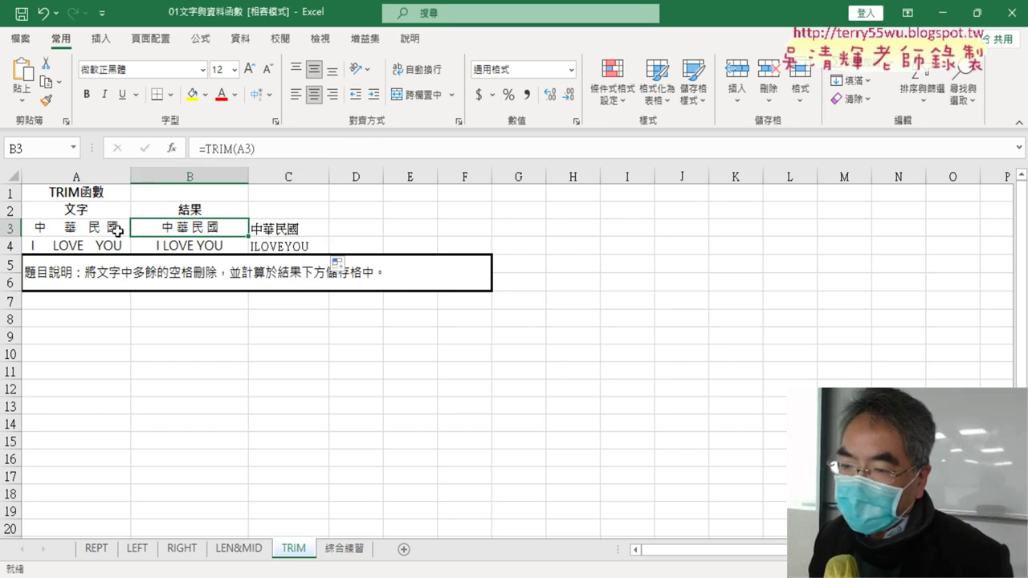
pyautogui.click(279, 231)
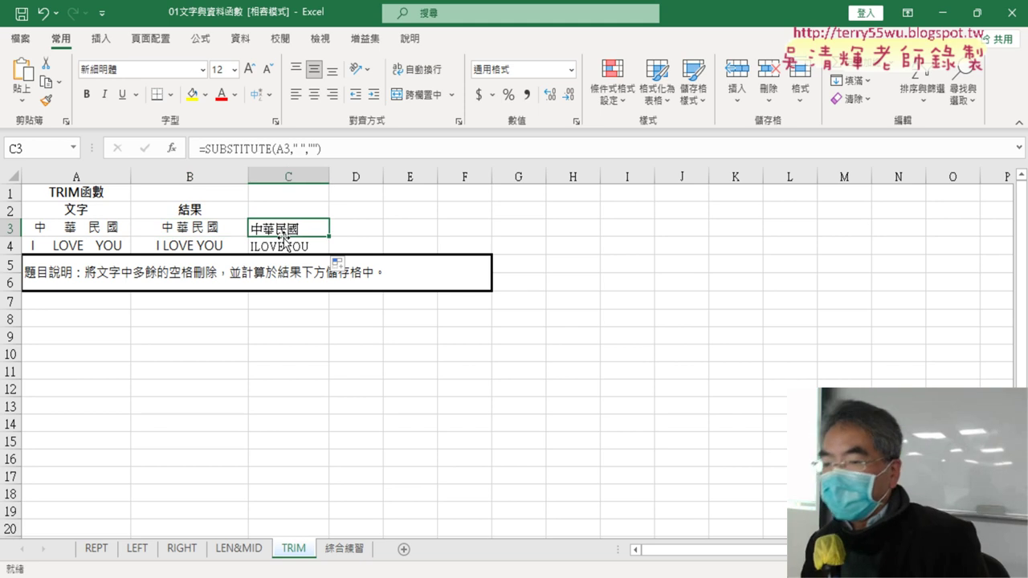
pyautogui.click(355, 231)
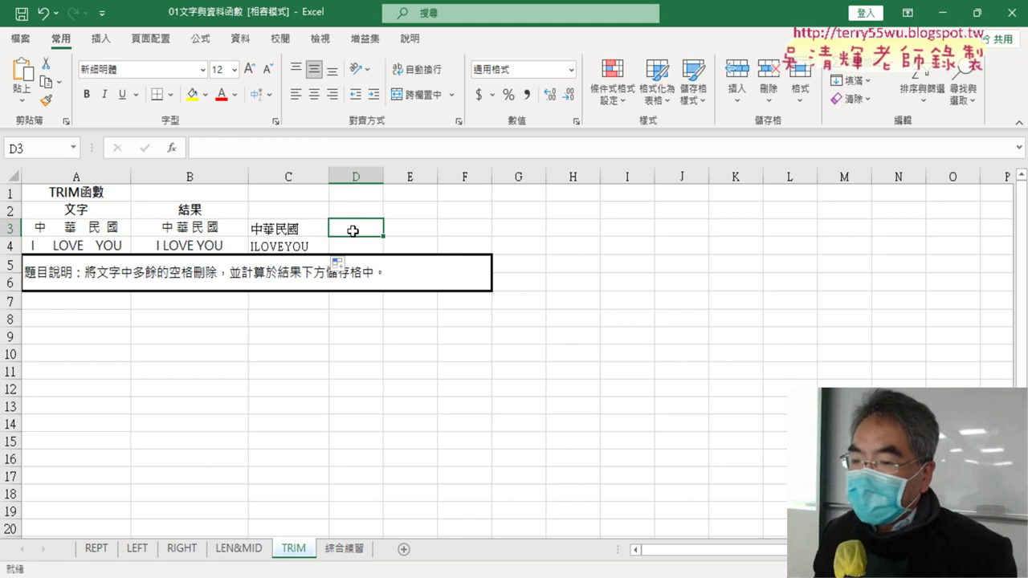
pyautogui.click(171, 148)
# Enter =CODE(A3) in D3 (42148) and fill it down to D4 (73).
pyautogui.click(623, 268)
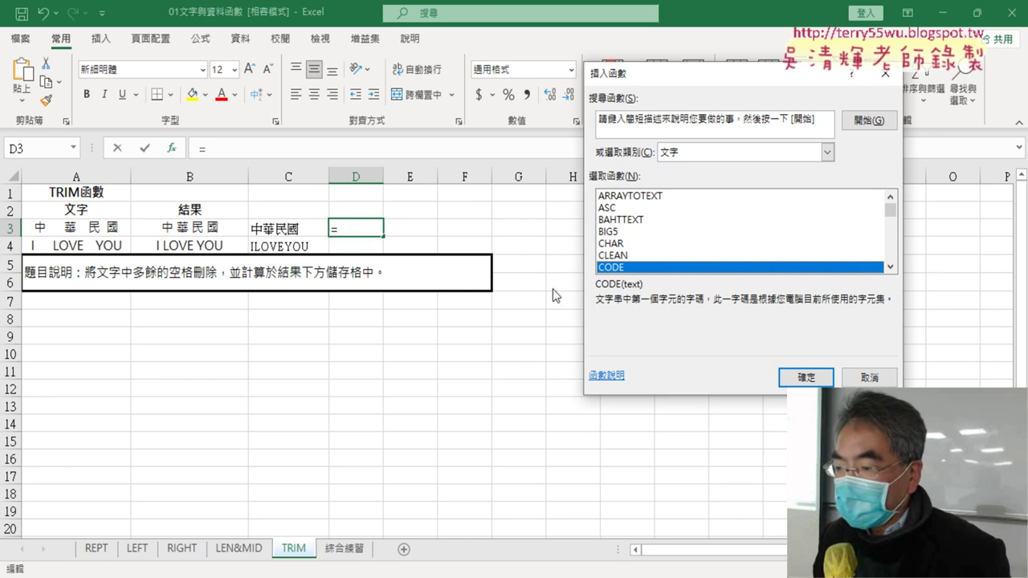
pyautogui.click(806, 377)
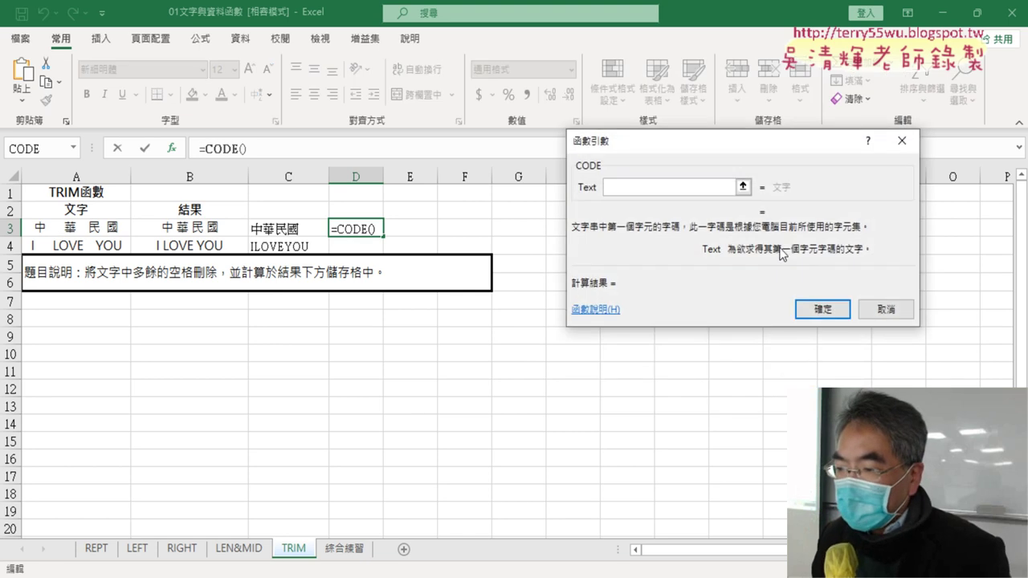
pyautogui.click(69, 230)
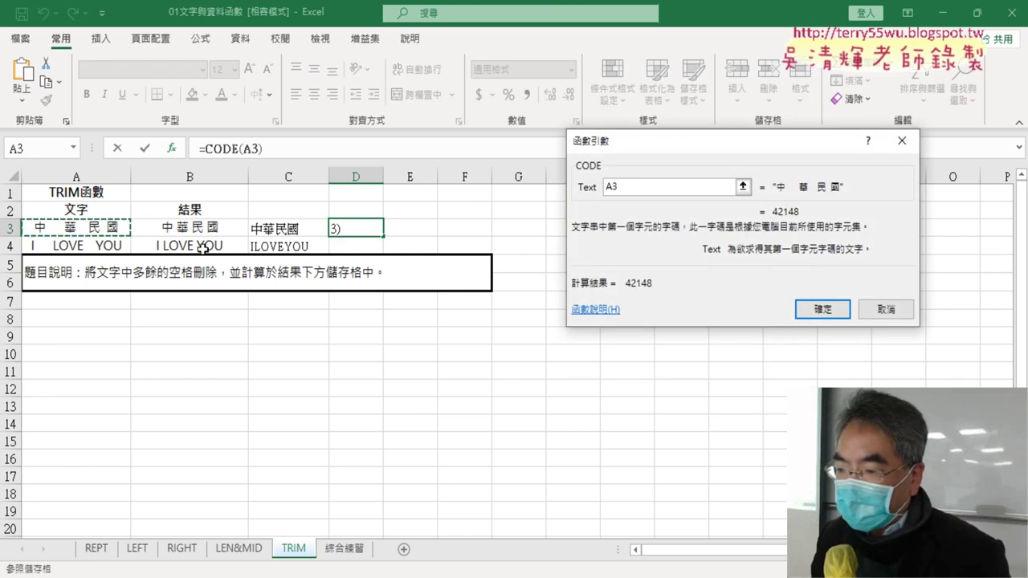
pyautogui.click(823, 309)
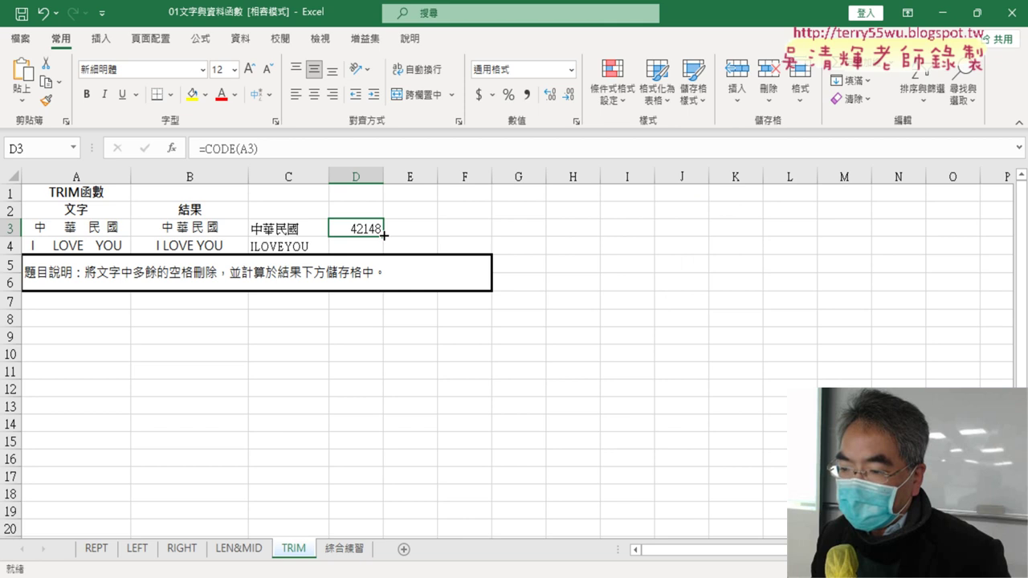
pyautogui.moveTo(384, 236); pyautogui.dragTo(384, 249)
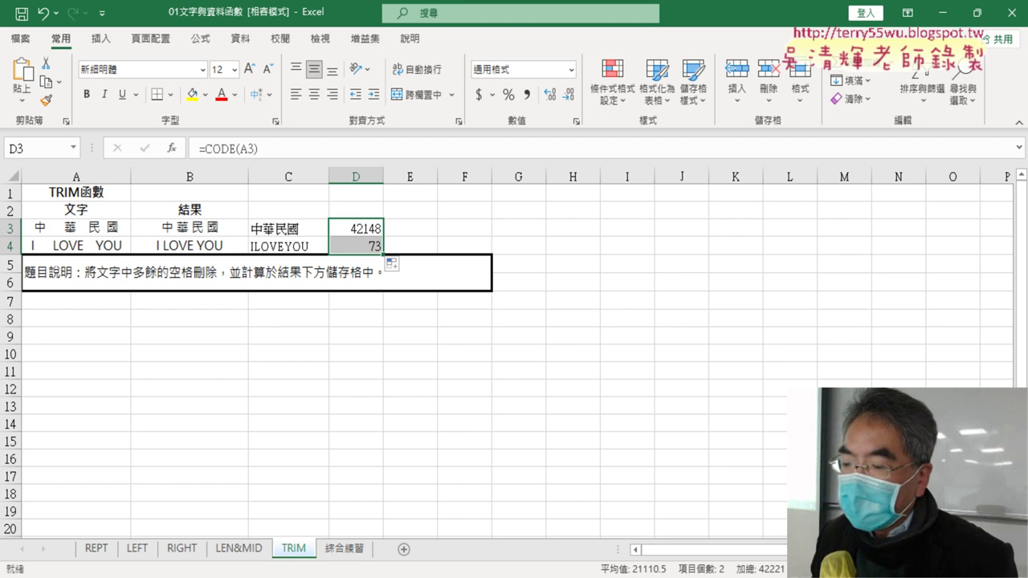
# Consult the ASCII內碼表 character code table in the Google Doc notes, then return to Excel.
pyautogui.moveTo(530, 572)
pyautogui.click(563, 514)
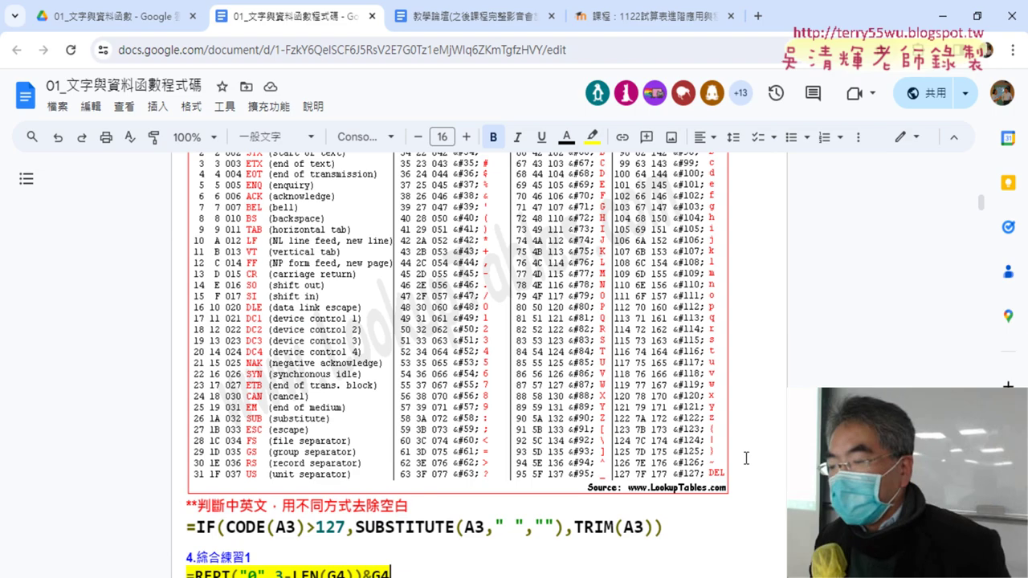
pyautogui.scroll(1, 746, 458)
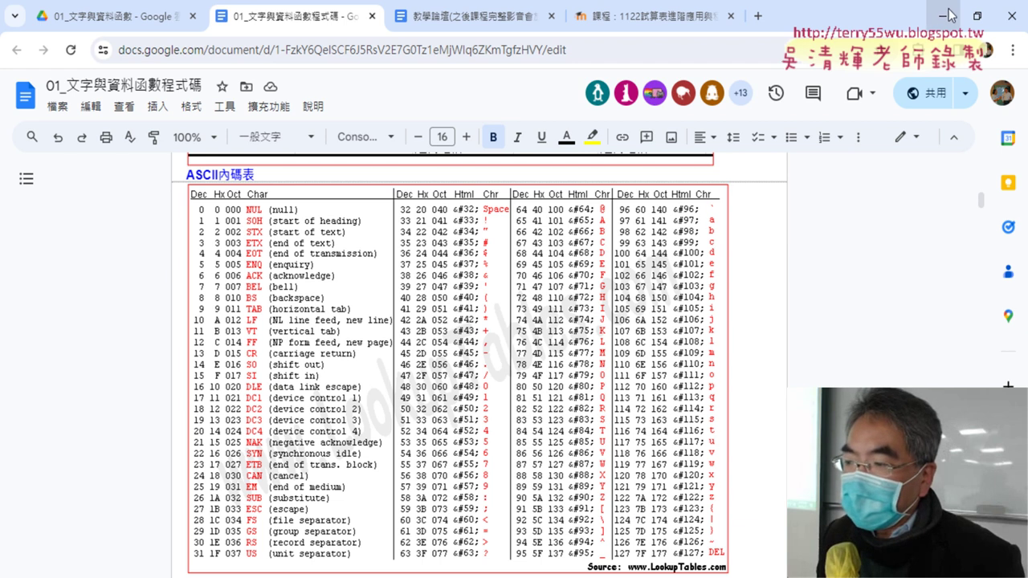
pyautogui.hotkey('alt', 'Tab')
# Refill the CODE formula to D4 and insert a new empty column B (插入).
pyautogui.click(341, 228)
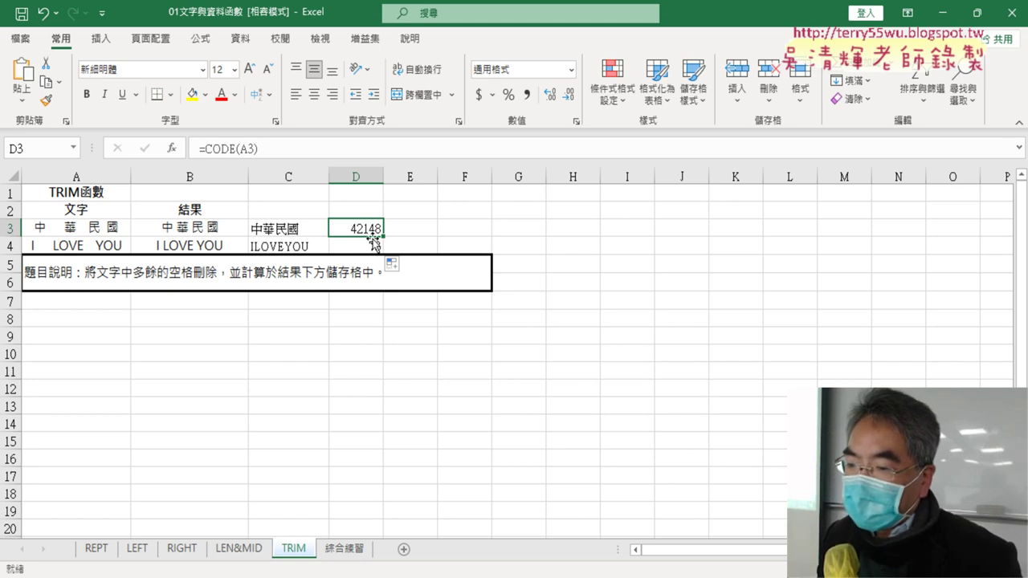
pyautogui.doubleClick(382, 237)
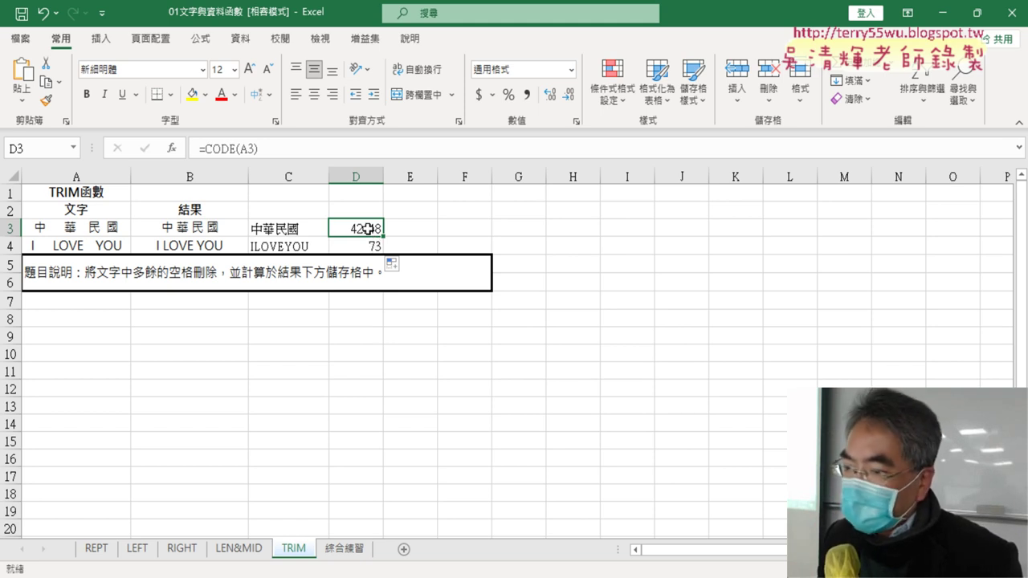
pyautogui.click(191, 179)
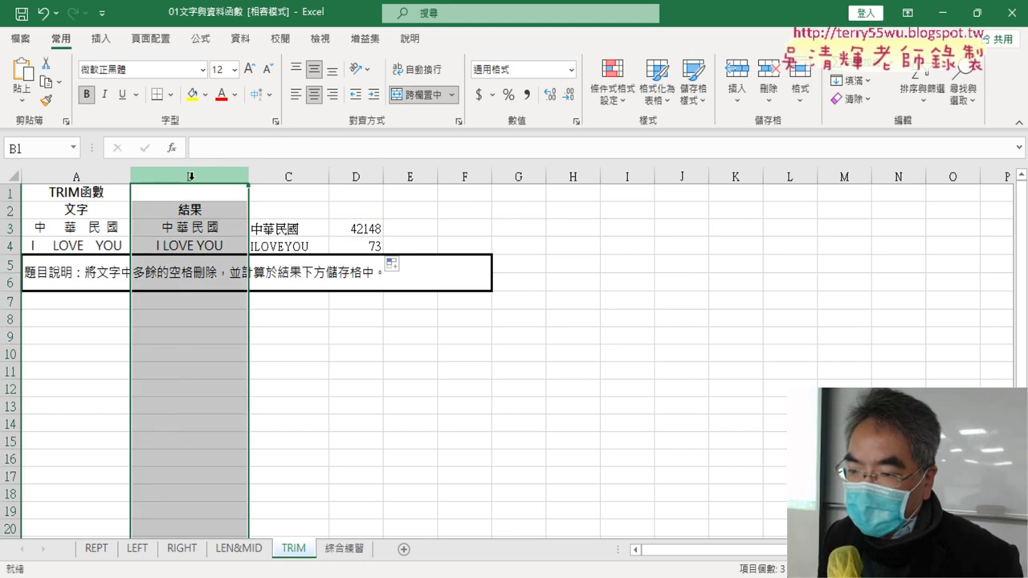
pyautogui.rightClick(191, 180)
pyautogui.click(169, 175)
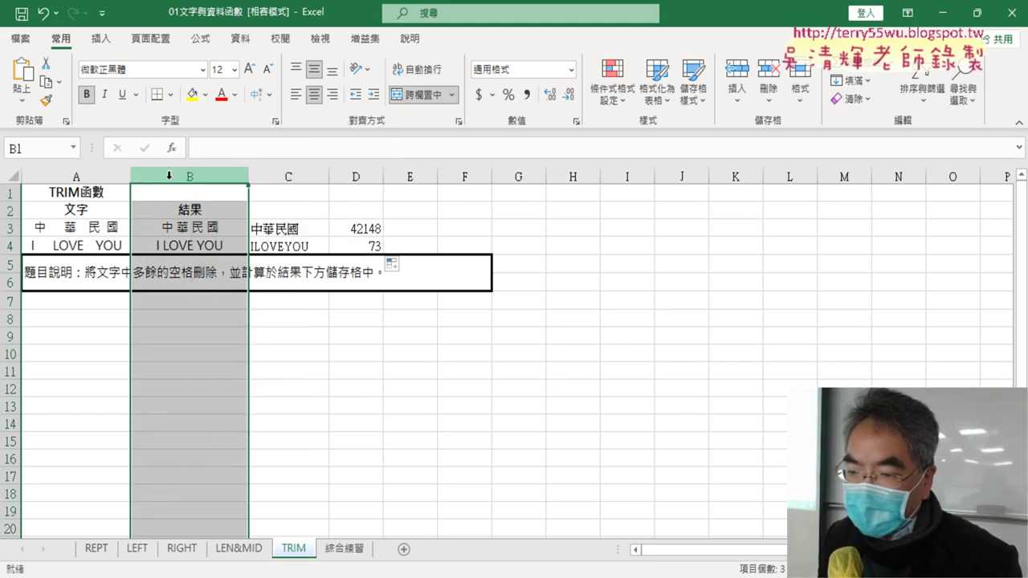
pyautogui.rightClick(193, 176)
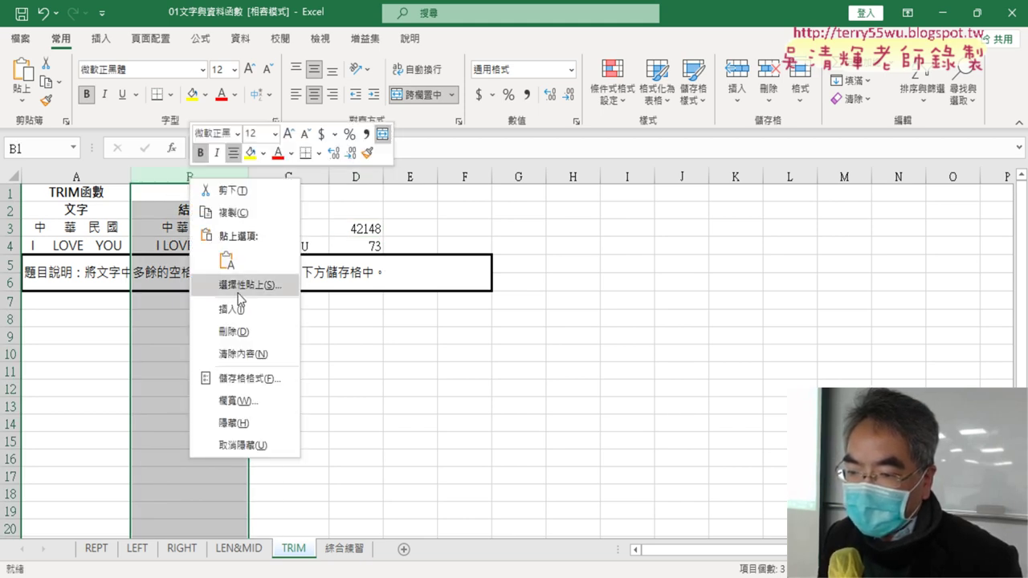
pyautogui.click(236, 284)
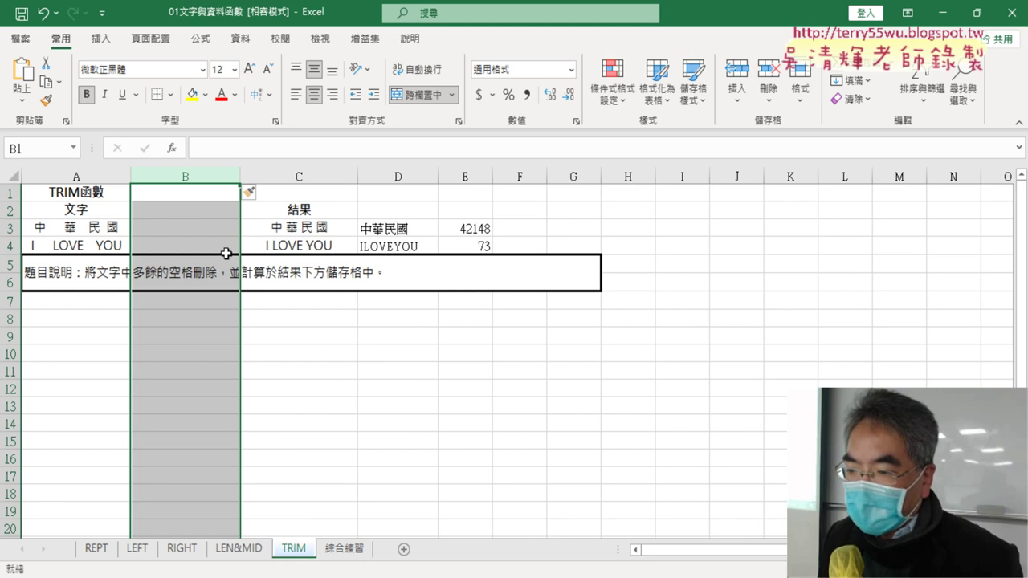
# Check the shifted TRIM, SUBSTITUTE and CODE formulas in C3–E3 and refill CODE into E4.
pyautogui.click(308, 230)
pyautogui.click(387, 231)
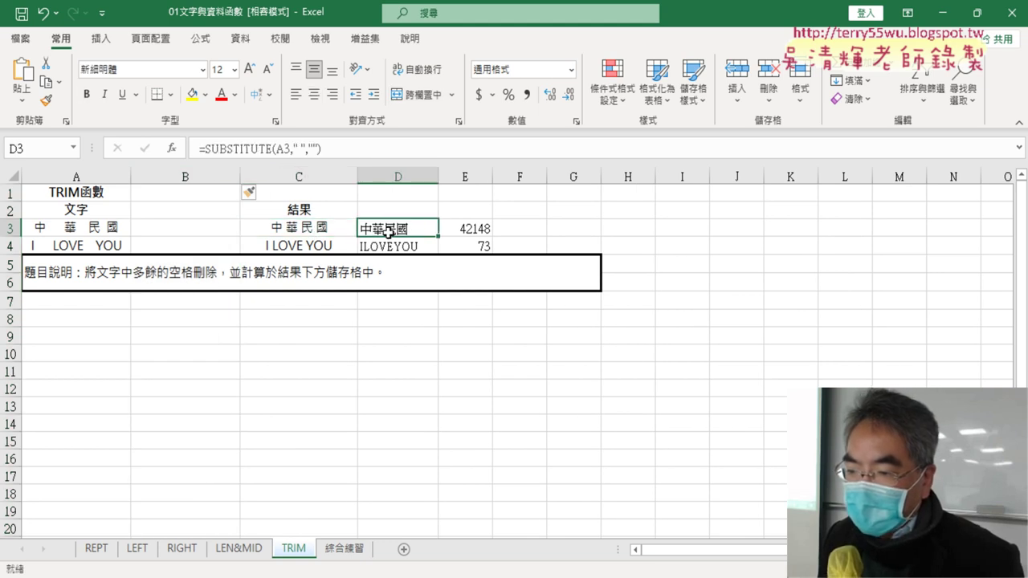
pyautogui.click(484, 233)
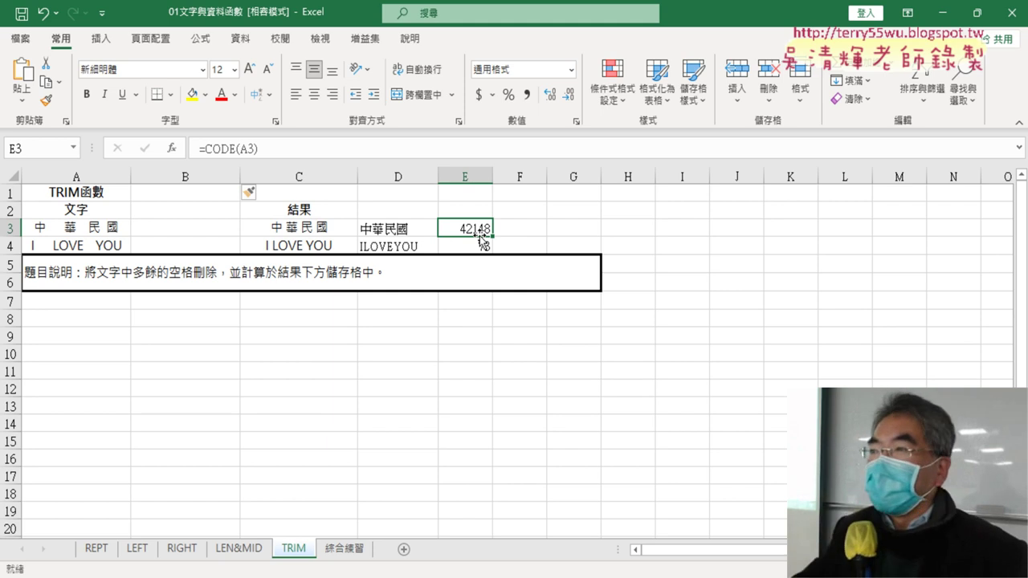
pyautogui.doubleClick(482, 239)
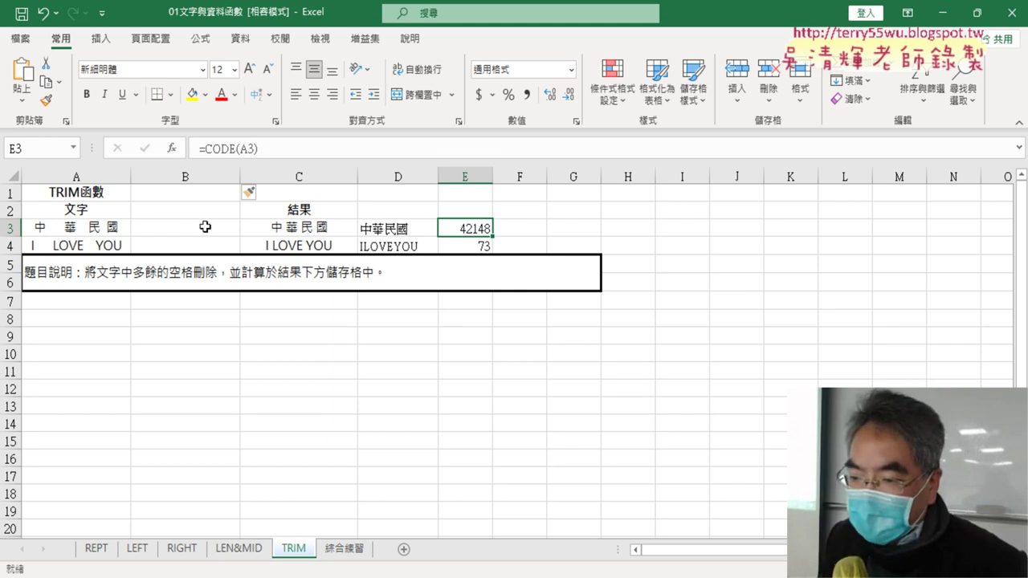
pyautogui.click(205, 228)
# Choose the IF function from the Logical category for B3.
pyautogui.click(173, 150)
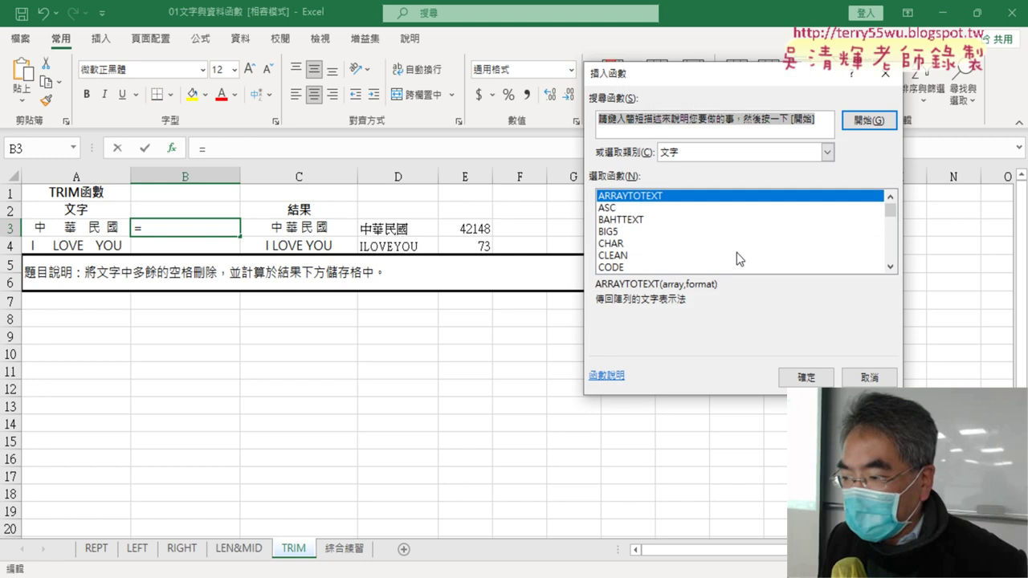
pyautogui.click(828, 152)
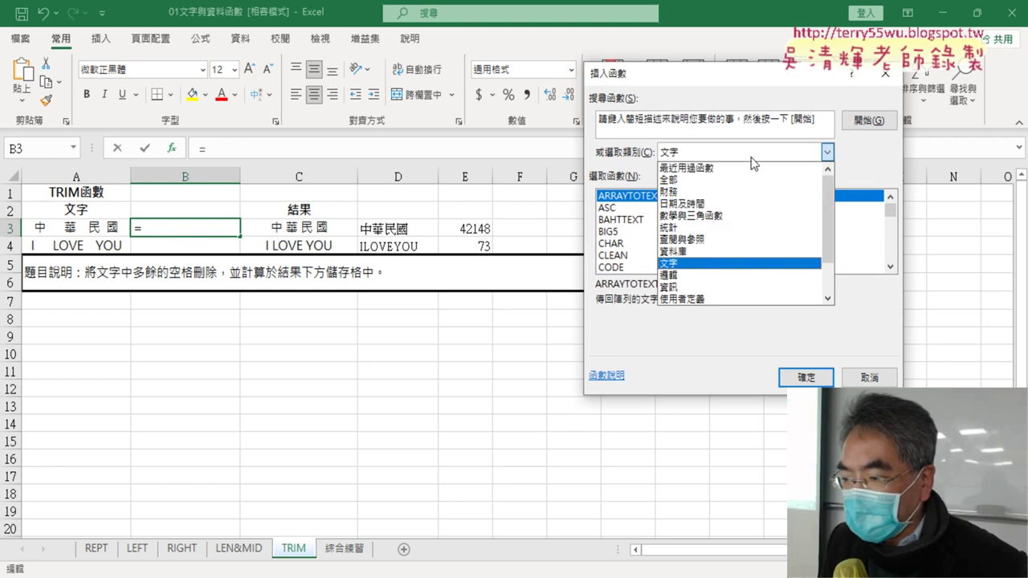
pyautogui.click(743, 270)
pyautogui.doubleClick(616, 222)
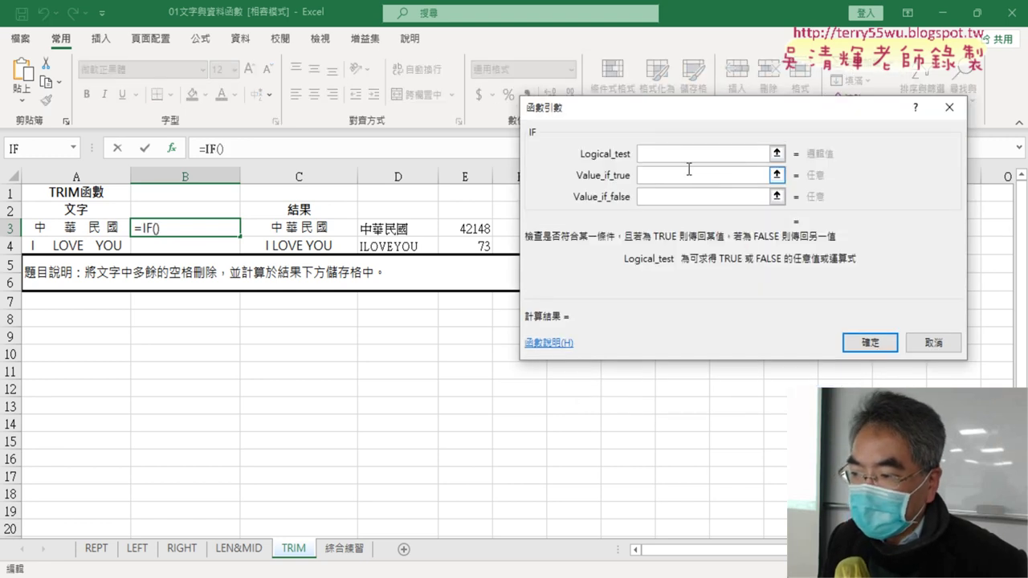
pyautogui.moveTo(664, 118)
pyautogui.mouseDown()
pyautogui.moveTo(366, 256)
pyautogui.moveTo(209, 296)
pyautogui.mouseUp()
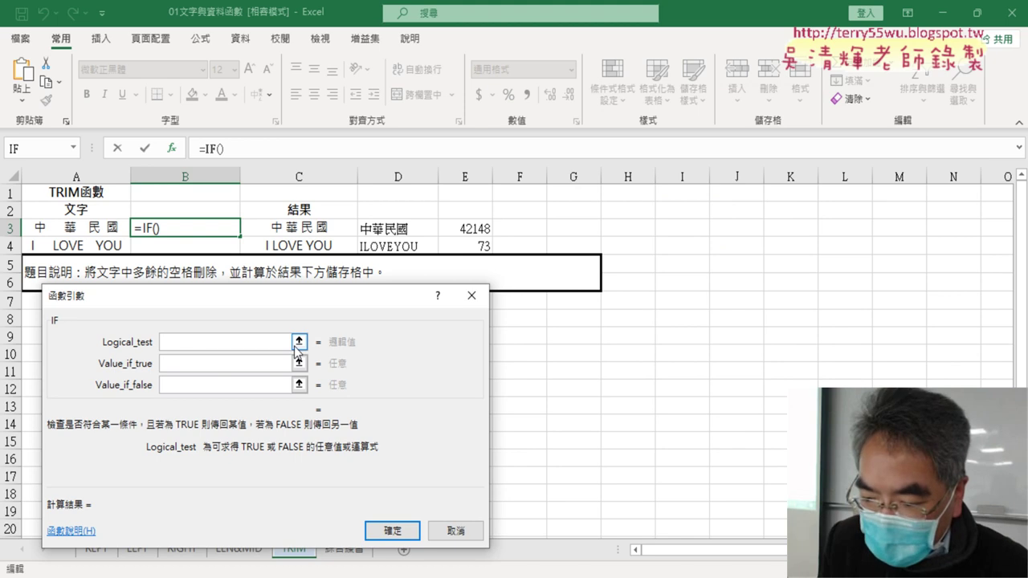
# Set IF's Logical_test to code(A3)>127, correcting the initial <128 comparison.
pyautogui.write('cod')
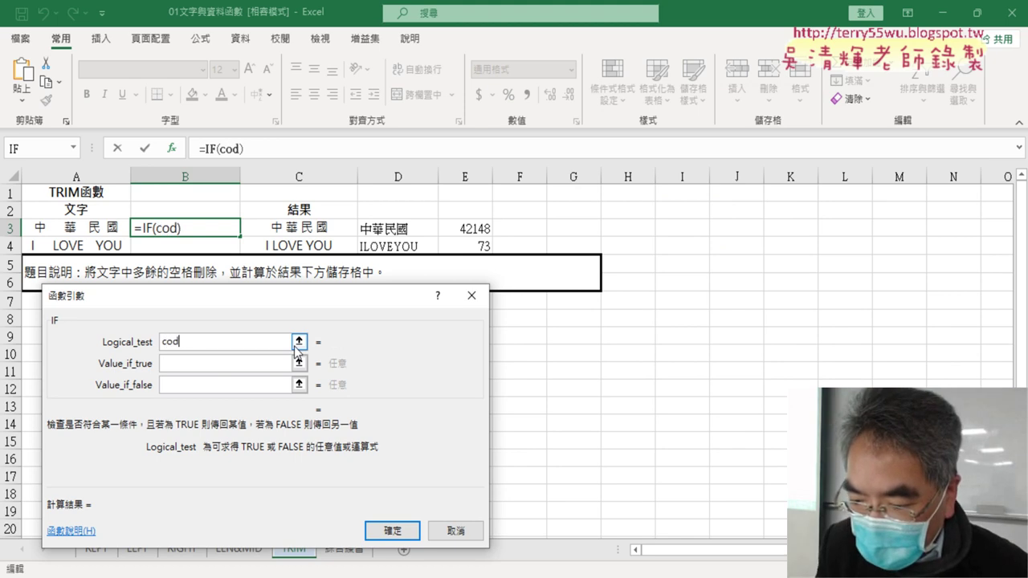
pyautogui.write('e')
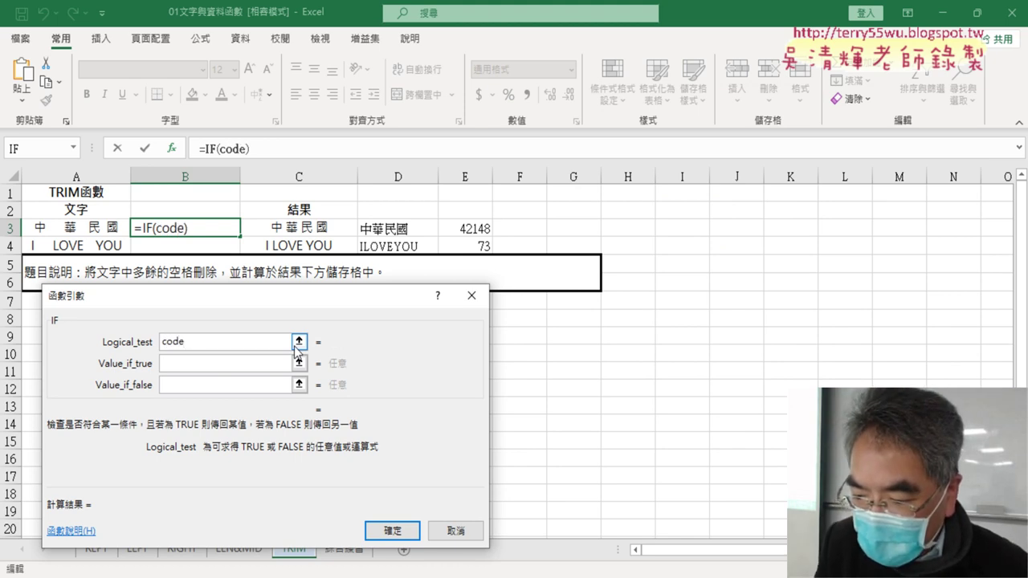
pyautogui.write('(')
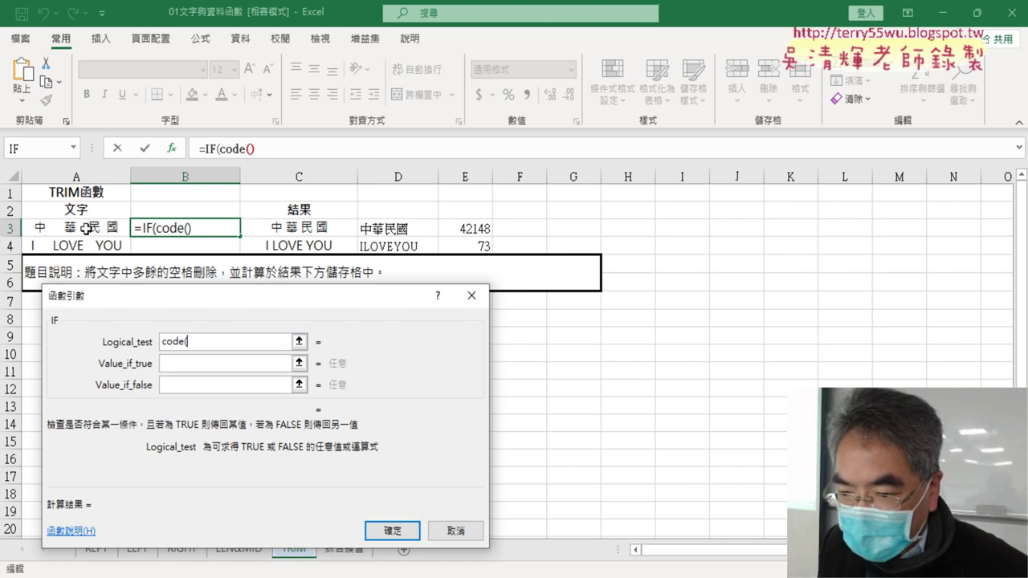
pyautogui.click(86, 229)
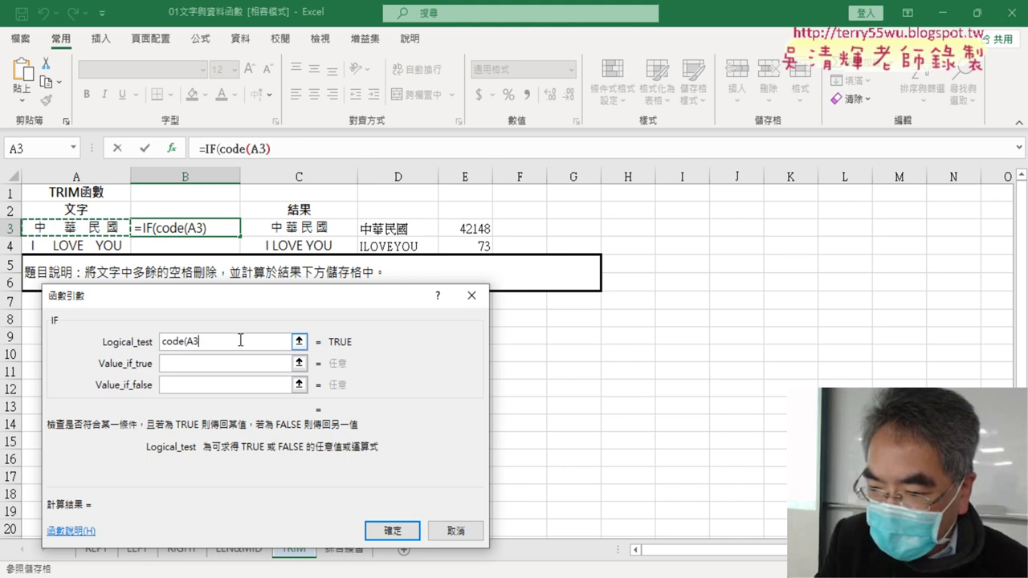
pyautogui.write(')')
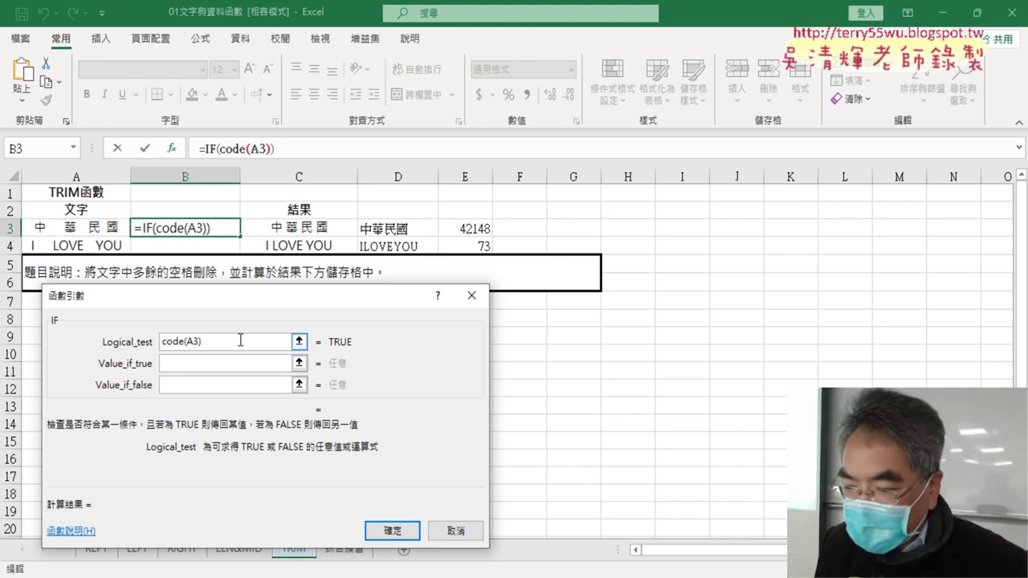
pyautogui.write('<')
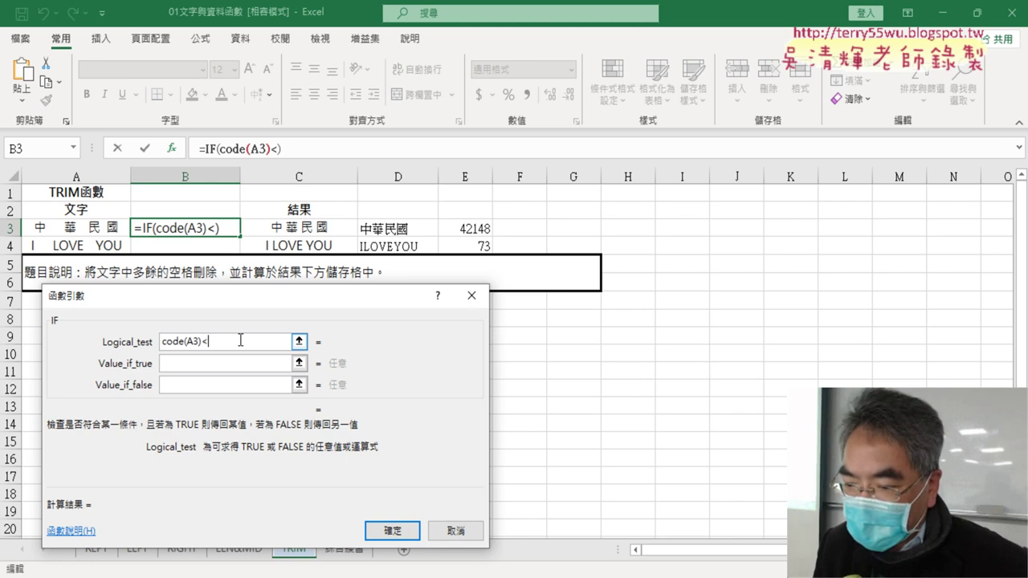
pyautogui.write('1')
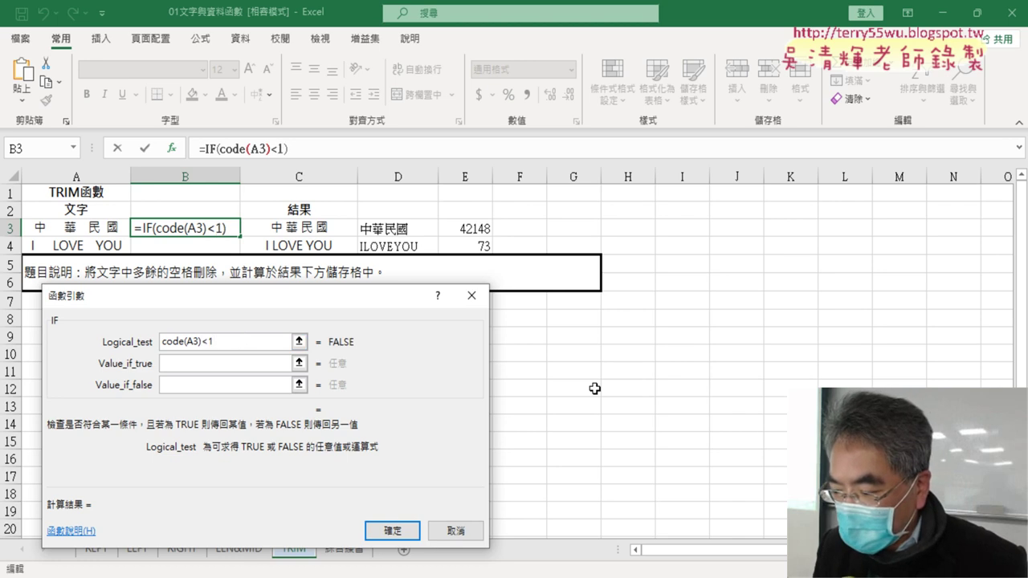
pyautogui.write('28')
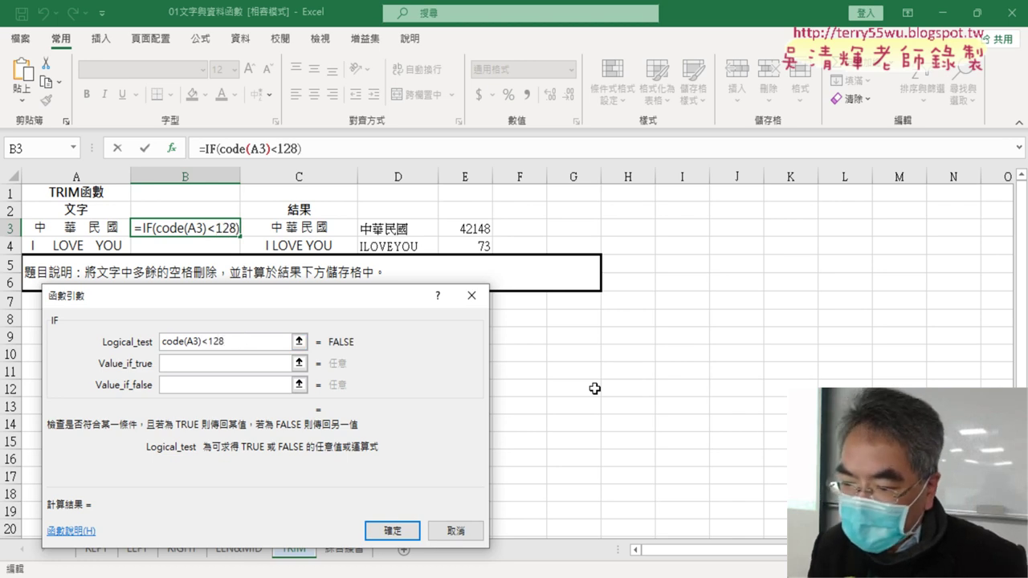
pyautogui.press('BackSpace')
pyautogui.press('BackSpace')
pyautogui.press('BackSpace')
pyautogui.press('BackSpace')
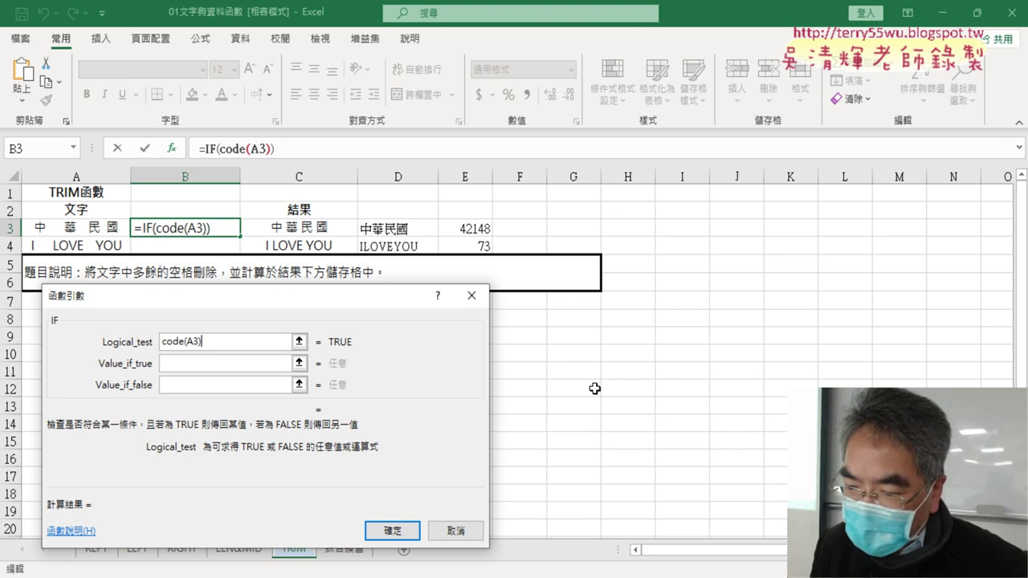
pyautogui.write('>12')
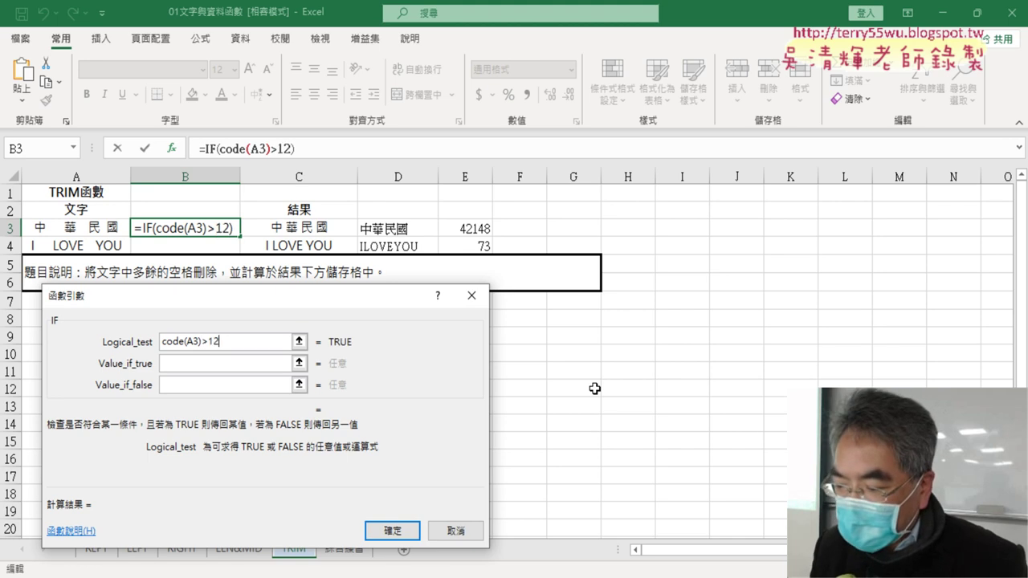
pyautogui.write('7')
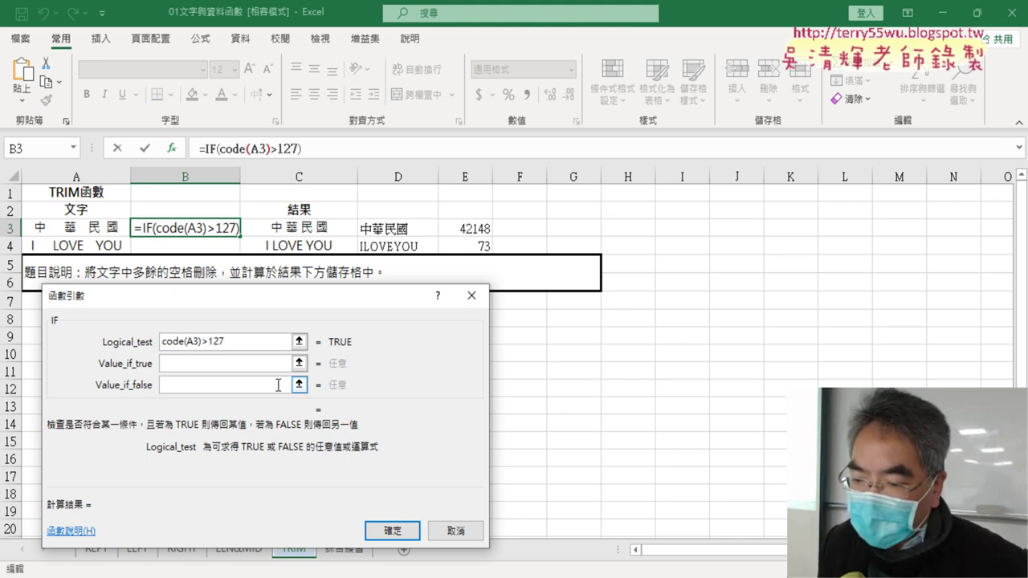
pyautogui.click(273, 363)
pyautogui.click(220, 386)
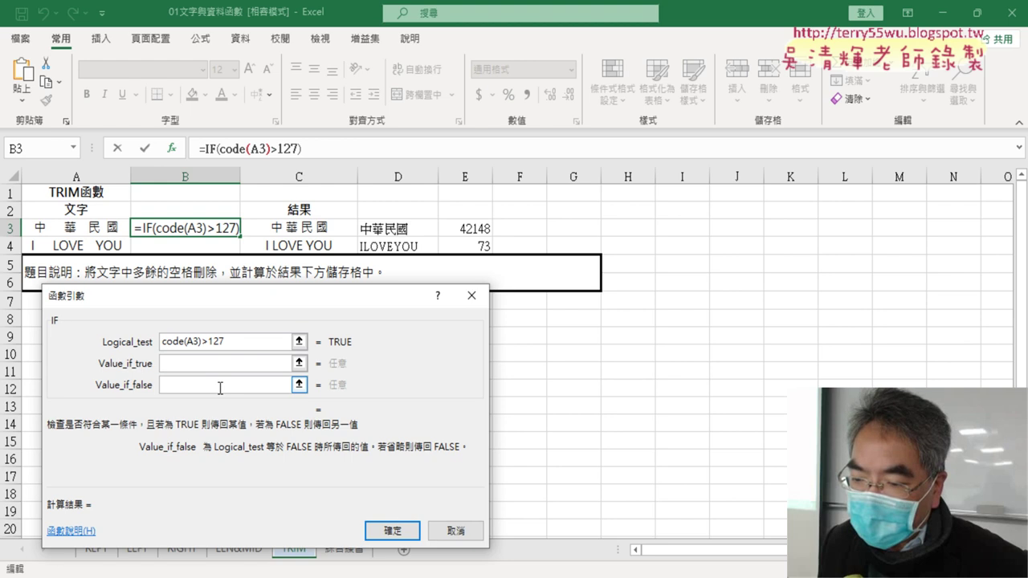
# Close the arguments dialog and extend the formula bar to =IF(code(A3)>127,,).
pyautogui.moveTo(277, 309); pyautogui.dragTo(468, 303)
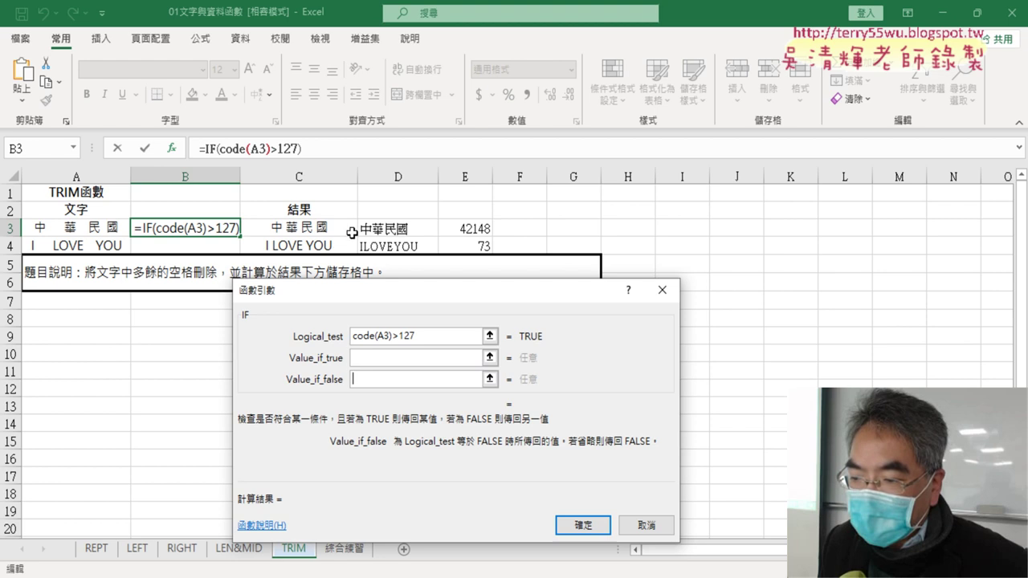
pyautogui.click(368, 384)
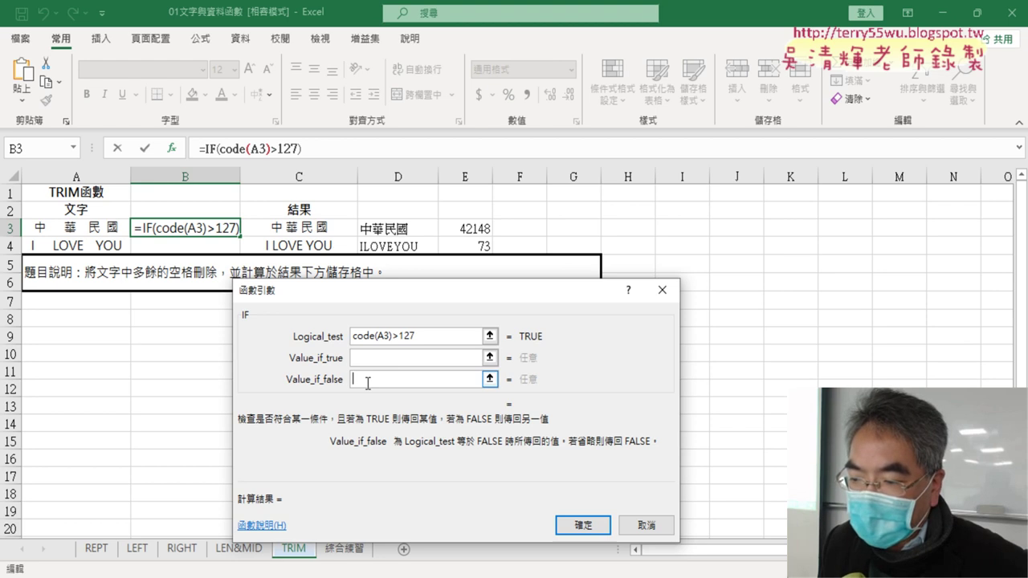
pyautogui.moveTo(426, 336); pyautogui.dragTo(352, 336)
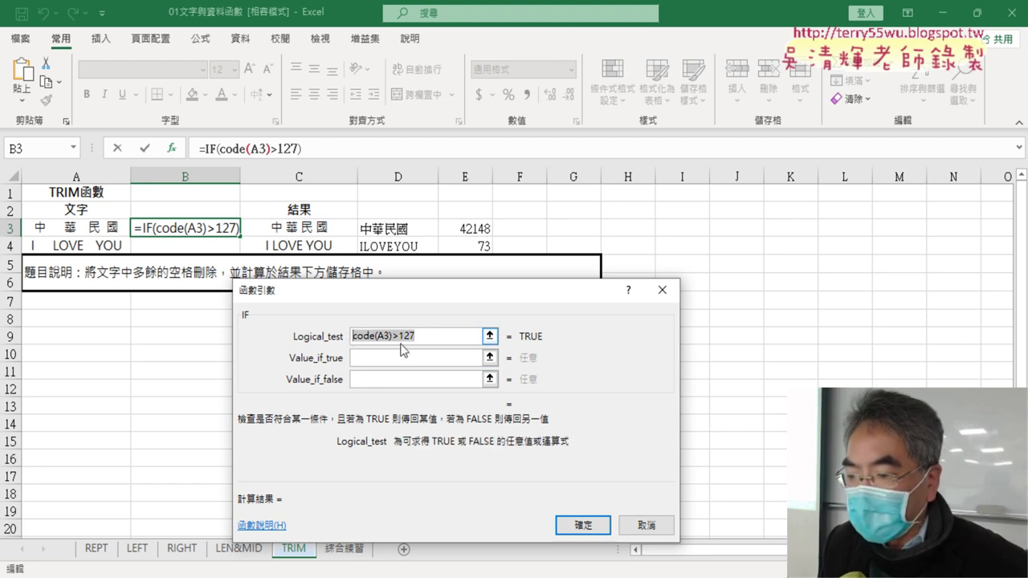
pyautogui.click(583, 529)
pyautogui.click(492, 386)
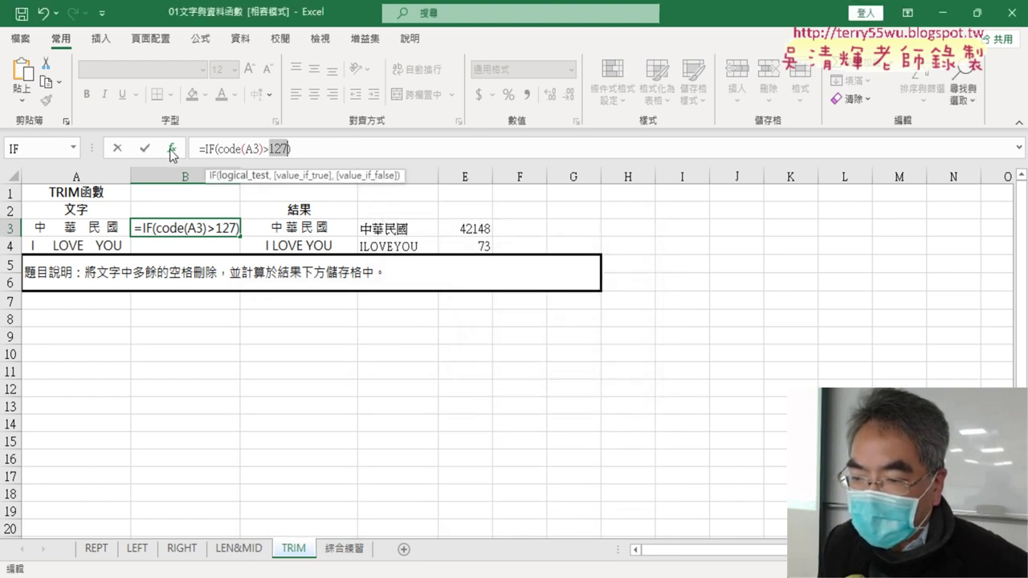
pyautogui.click(307, 150)
pyautogui.write(')>127')
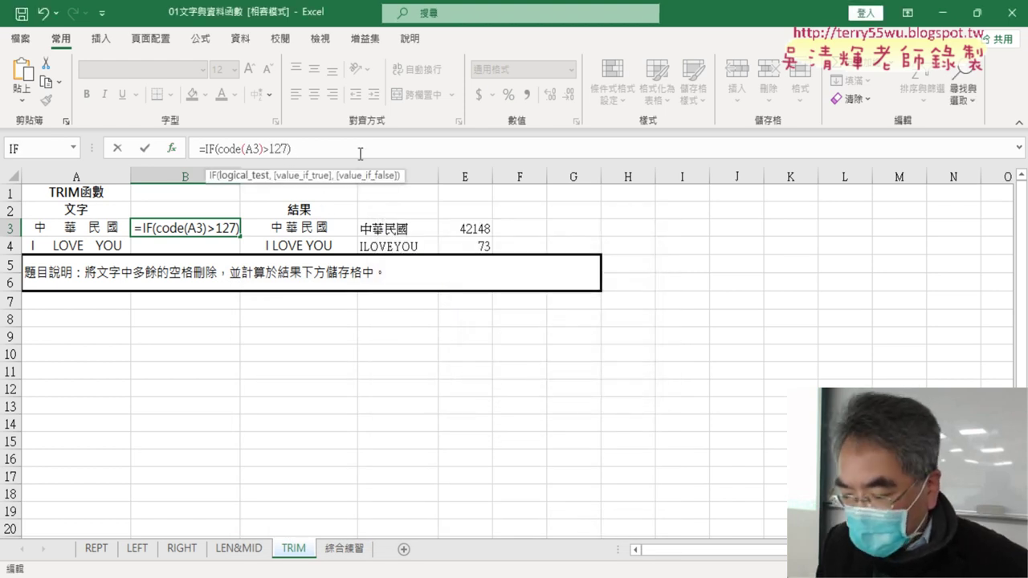
pyautogui.write(',')
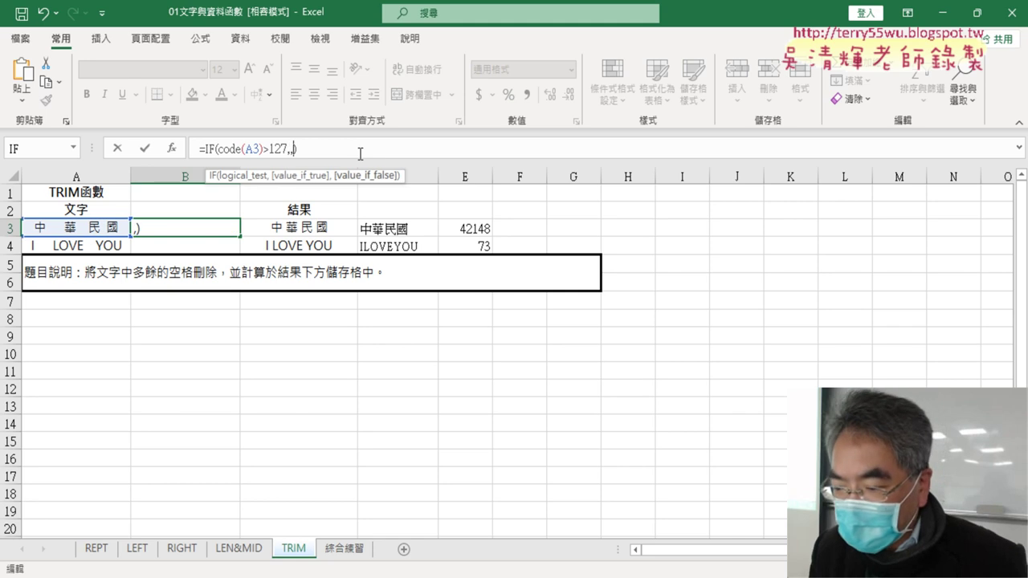
pyautogui.write(',')
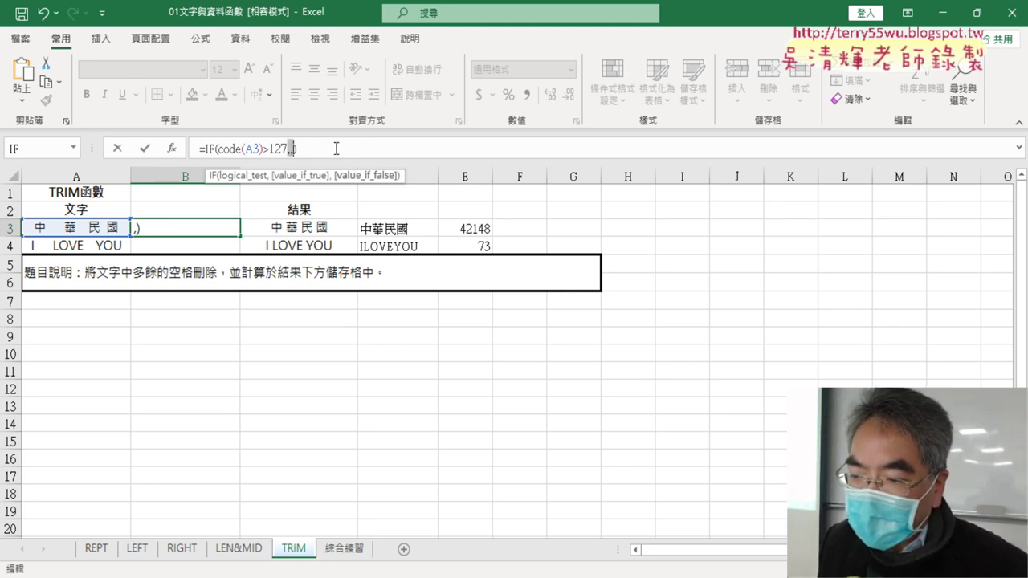
# Commit B3 and copy the TRIM(A3) text from C3's formula.
pyautogui.click(144, 149)
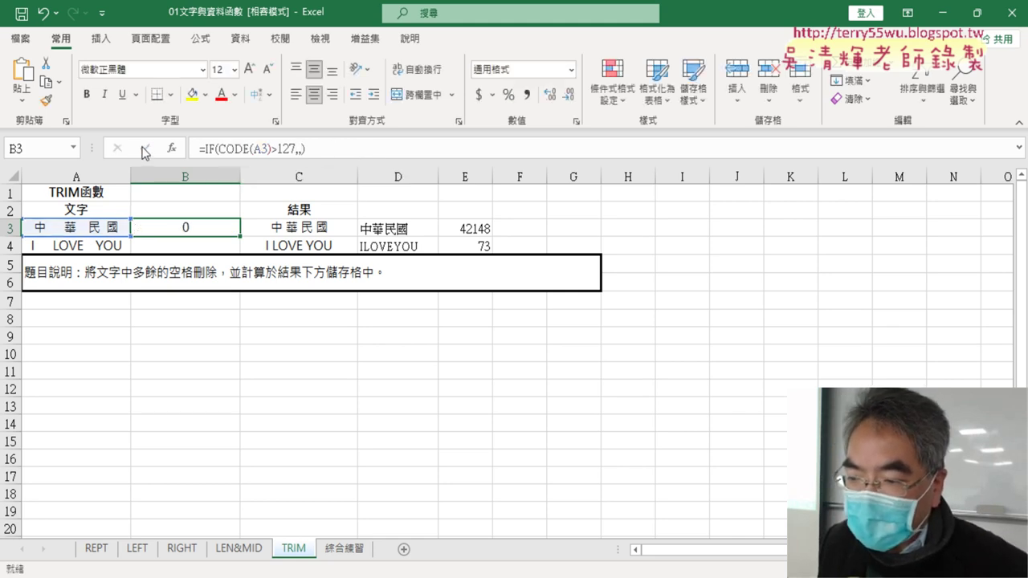
pyautogui.click(321, 229)
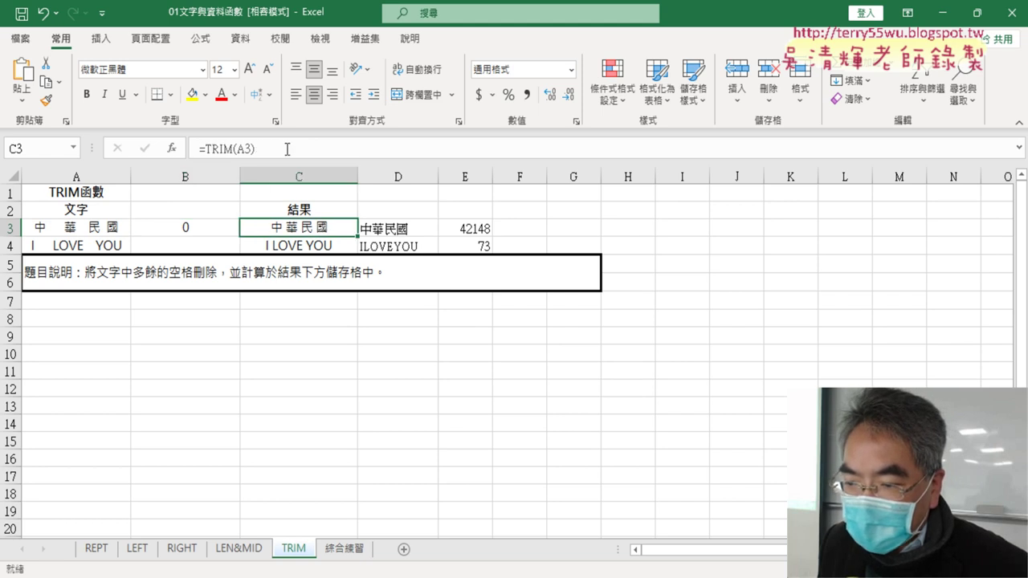
pyautogui.click(220, 149)
pyautogui.rightClick(239, 146)
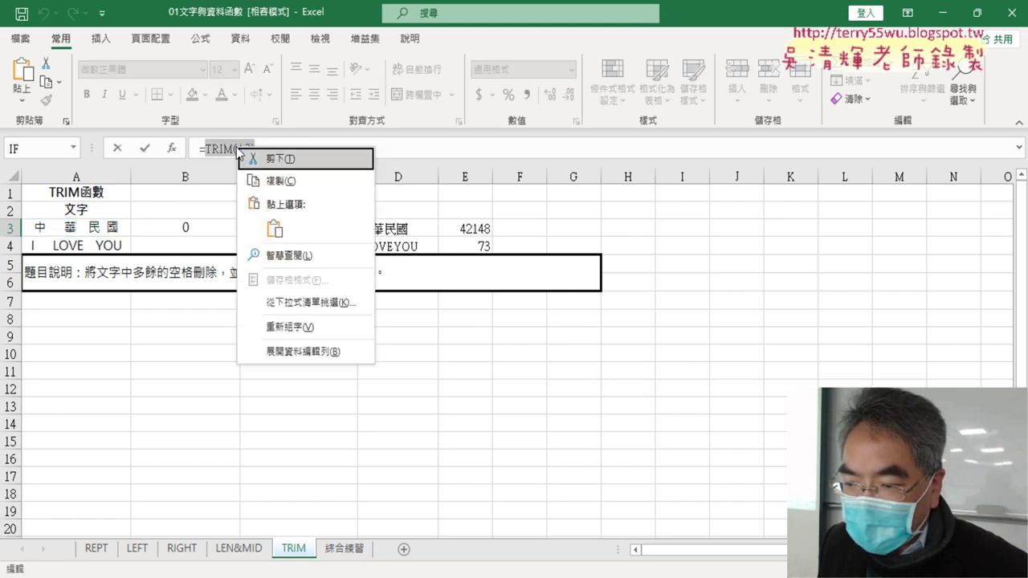
pyautogui.click(276, 178)
# Add TRIM(A3) as B3's false result, giving =IF(CODE(A3)>127,,TRIM(A3)) showing 0.
pyautogui.click(116, 149)
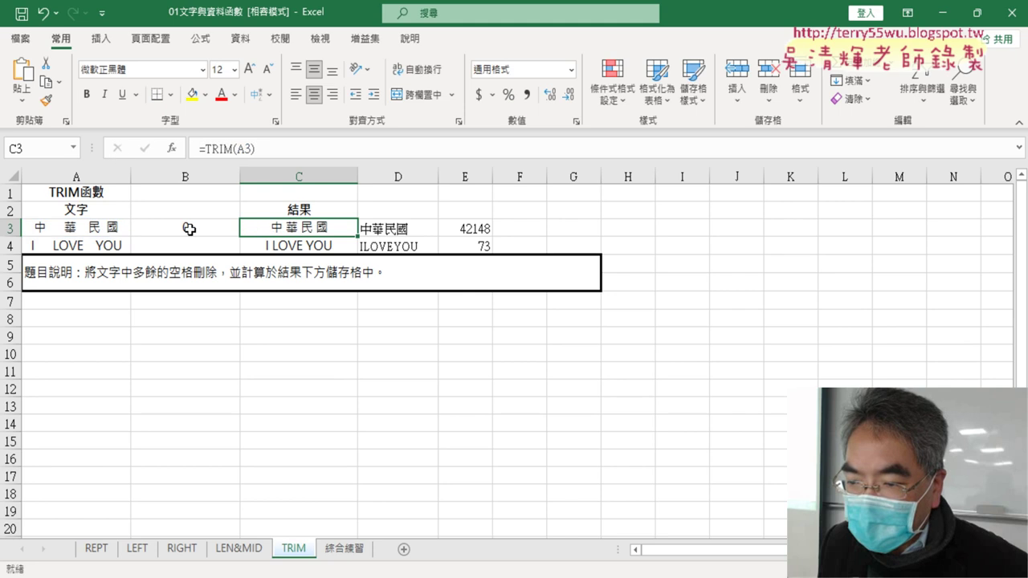
pyautogui.click(185, 228)
pyautogui.write('=IF(CODE(A3)>127,,')
pyautogui.click(305, 149)
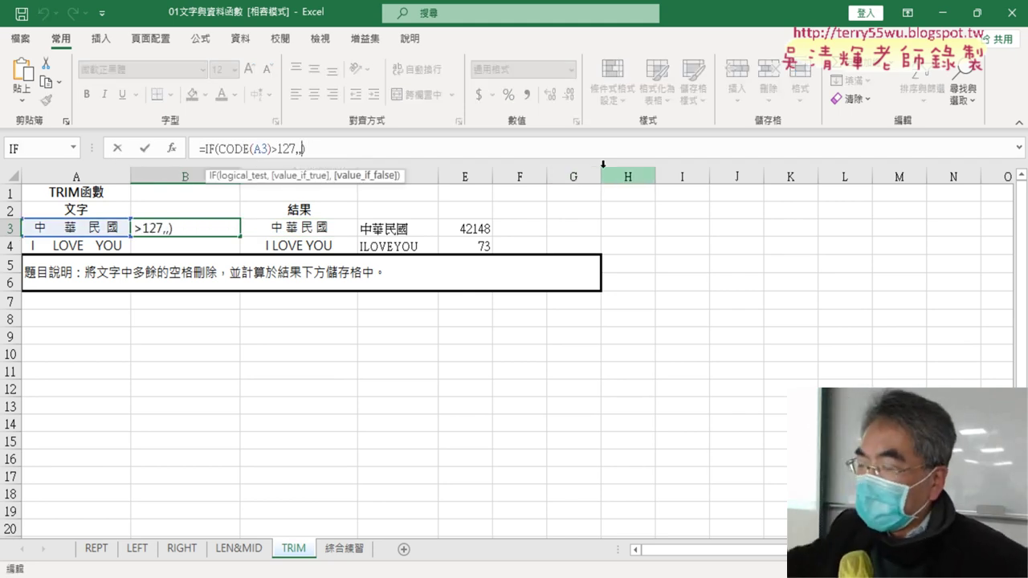
pyautogui.write('TRIM(A3)')
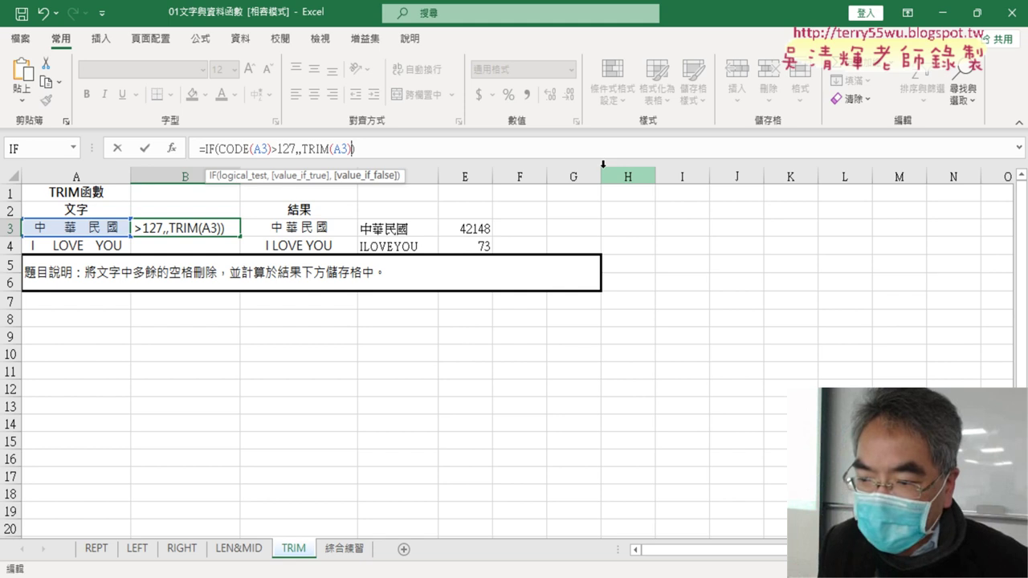
pyautogui.click(145, 150)
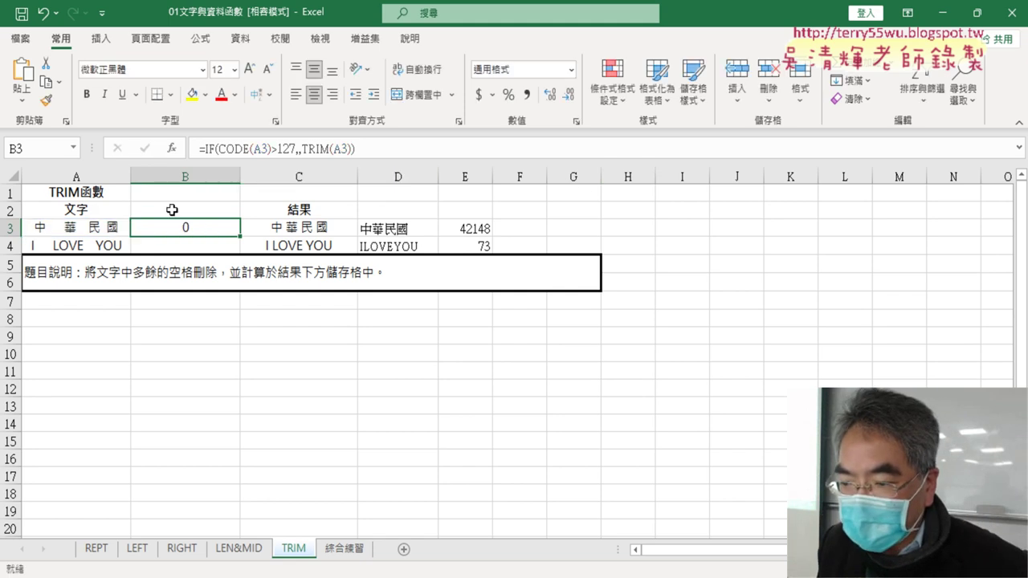
pyautogui.click(407, 232)
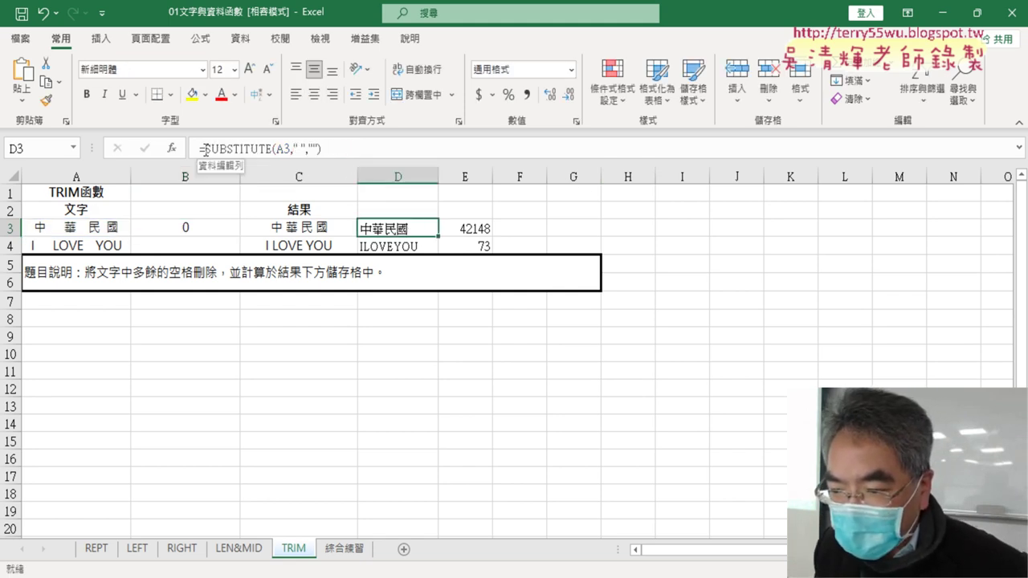
# Copy SUBSTITUTE(A3," ","") from D3's formula and return to B3.
pyautogui.moveTo(204, 149); pyautogui.dragTo(321, 149)
pyautogui.rightClick(305, 153)
pyautogui.click(349, 186)
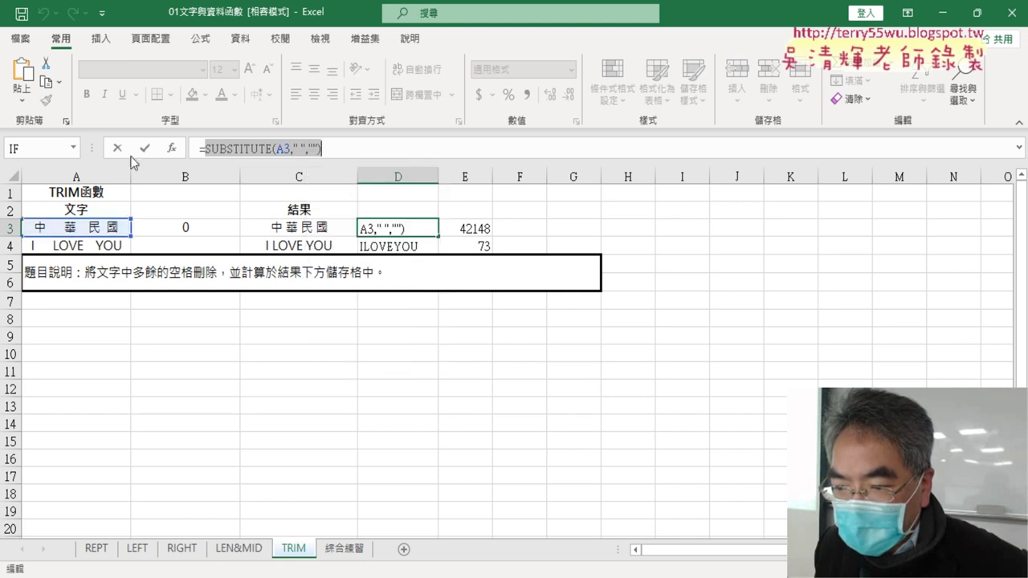
pyautogui.click(117, 149)
pyautogui.click(190, 227)
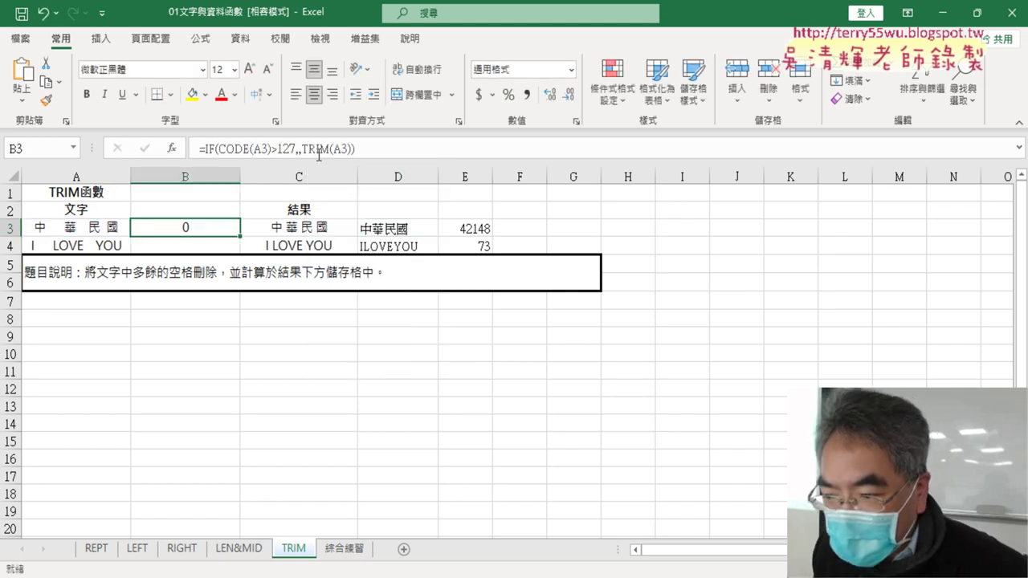
# Paste it as B3's true result, then fill the formula down to B4 (I LOVE YOU).
pyautogui.click(300, 148)
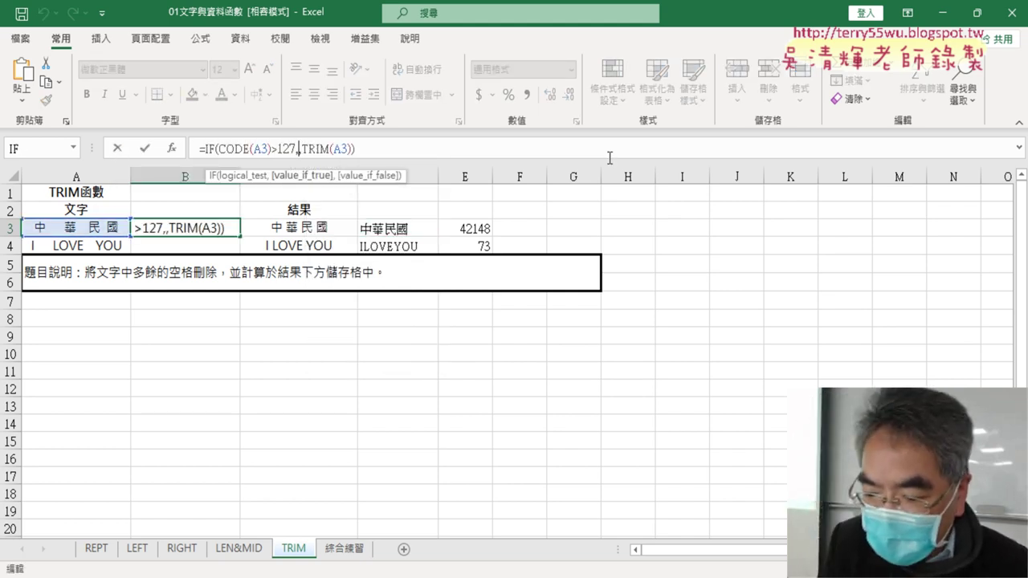
pyautogui.hotkey('ctrl', 'v')
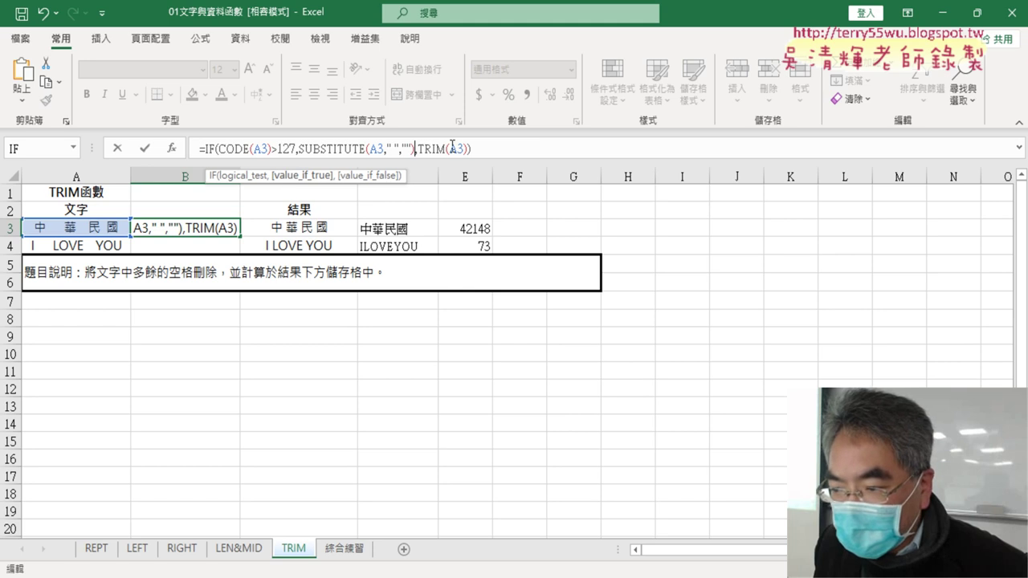
pyautogui.click(145, 149)
pyautogui.moveTo(245, 235); pyautogui.dragTo(245, 250)
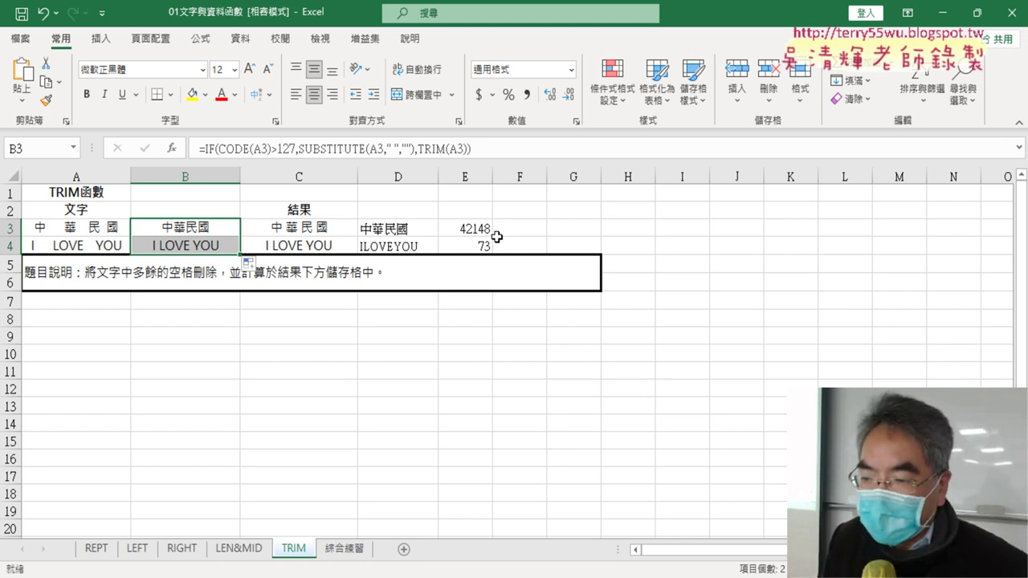
# Review B3's IF arguments (CODE(A3)>127, SUBSTITUTE, TRIM) in Function Arguments and confirm.
pyautogui.click(208, 149)
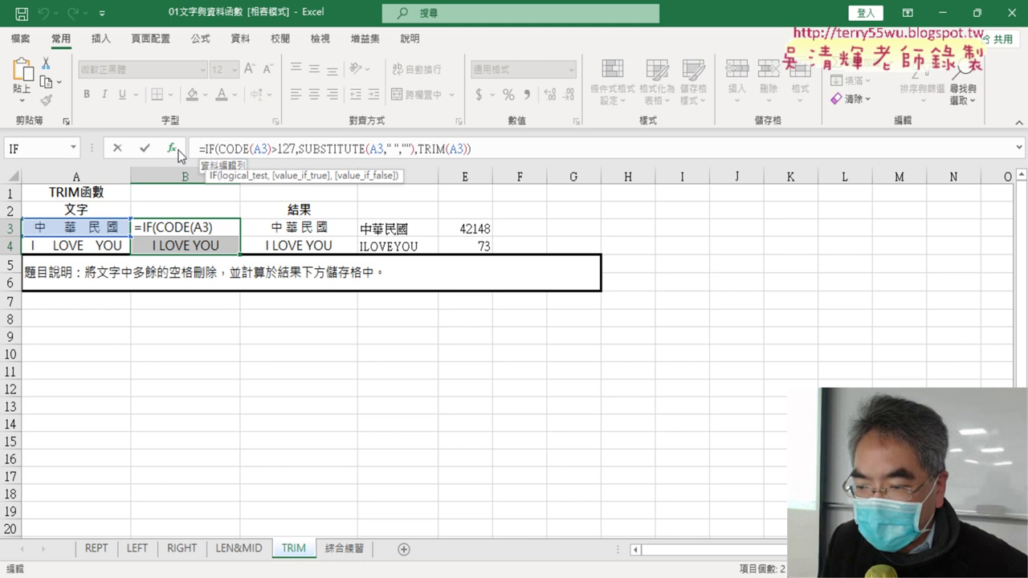
pyautogui.click(172, 148)
pyautogui.moveTo(520, 298); pyautogui.dragTo(700, 78)
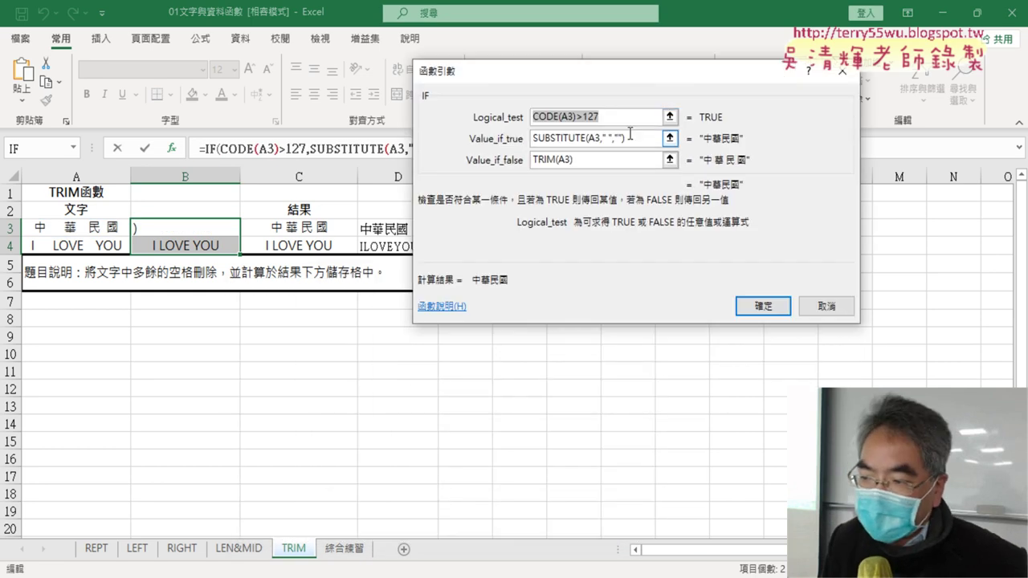
pyautogui.click(547, 117)
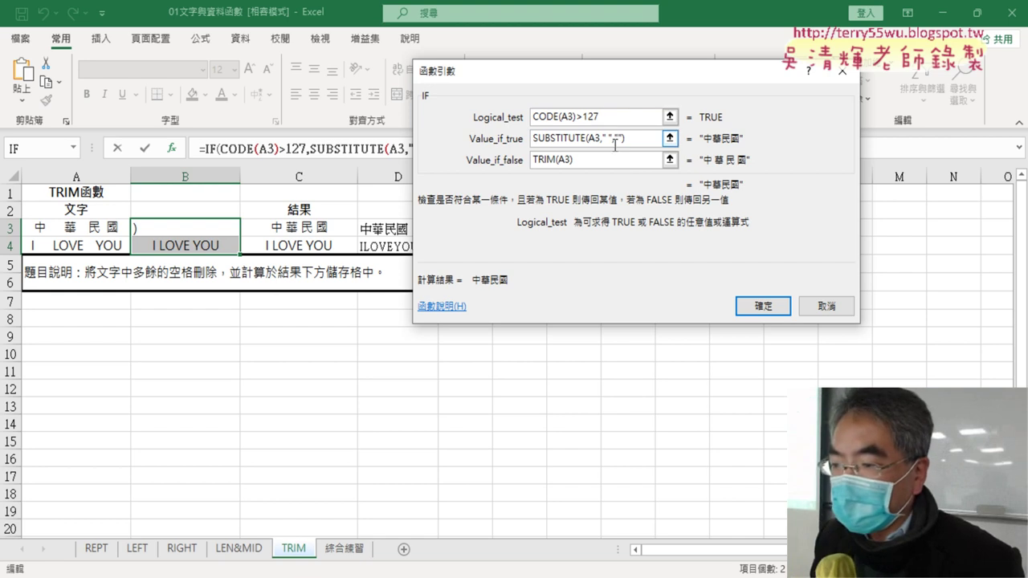
pyautogui.moveTo(611, 119); pyautogui.dragTo(497, 124)
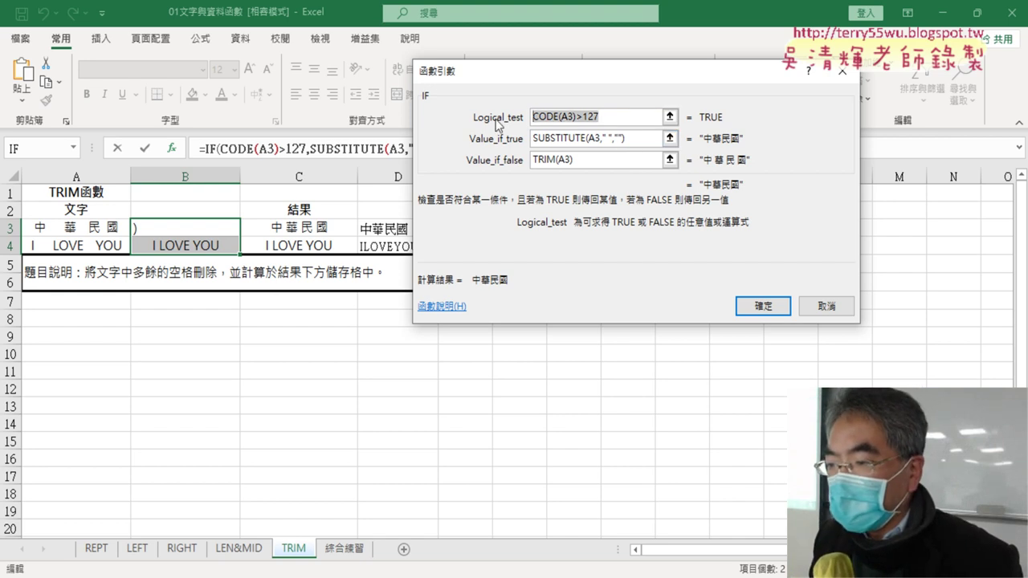
pyautogui.click(629, 138)
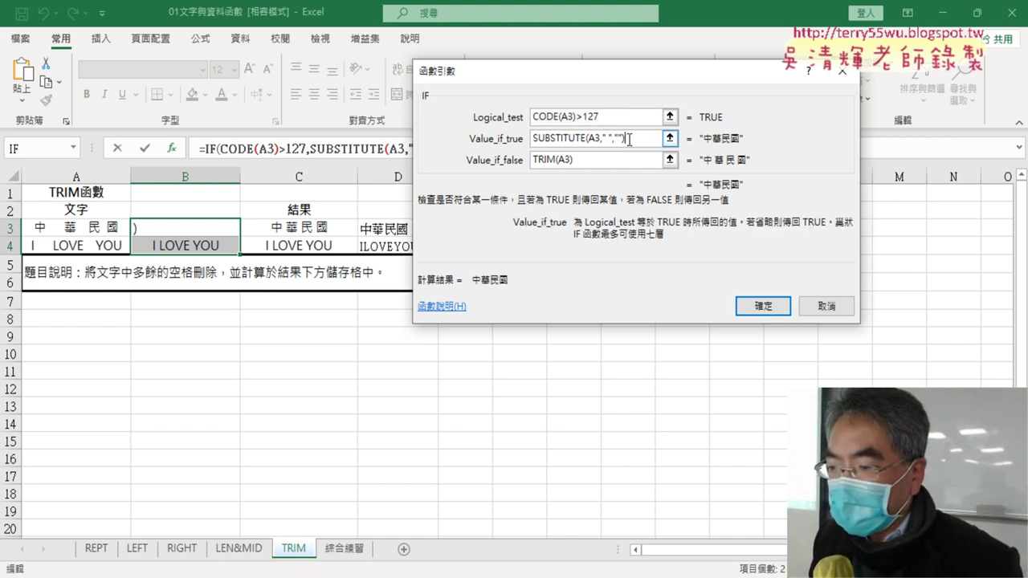
pyautogui.press('Tab')
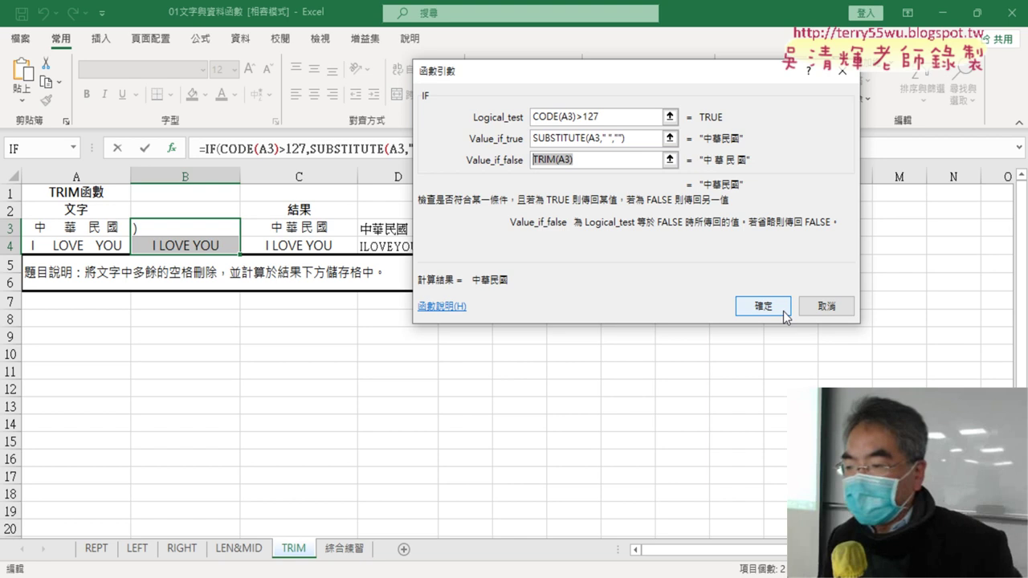
pyautogui.click(783, 306)
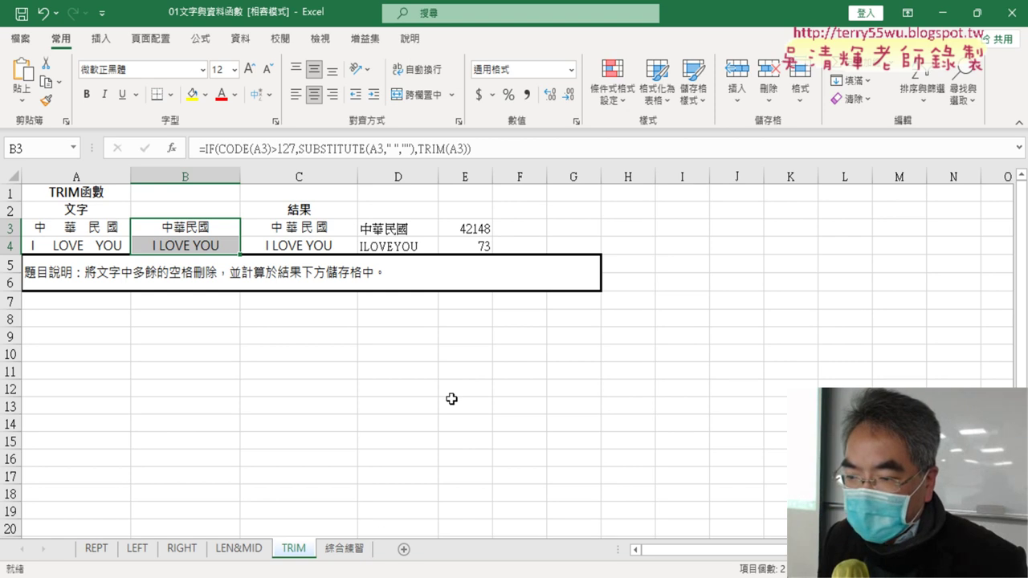
# In the Google Doc notes, highlight the CODE test in the IF formula and scroll through.
pyautogui.click(178, 231)
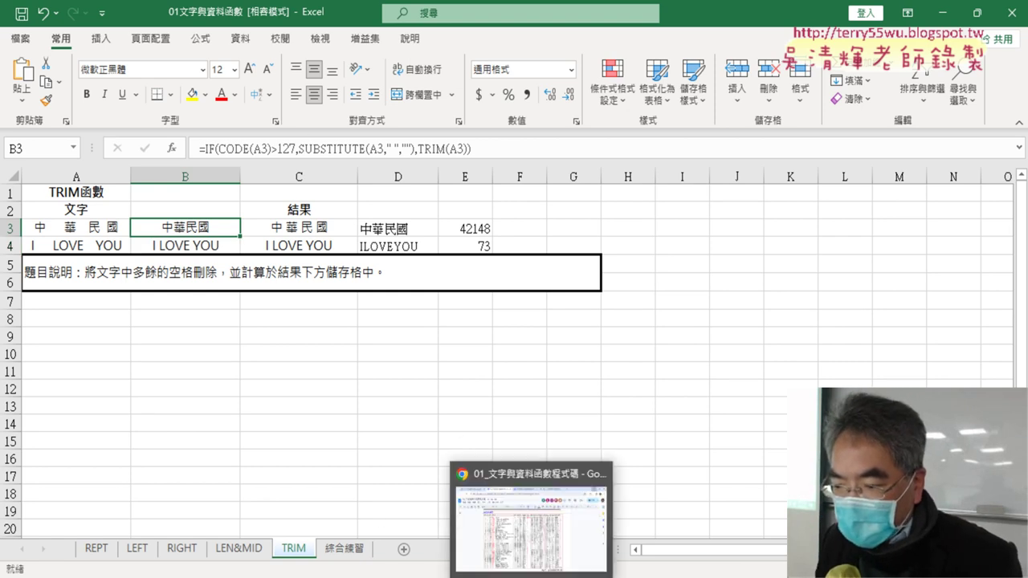
pyautogui.click(530, 530)
pyautogui.scroll(1, 472, 298)
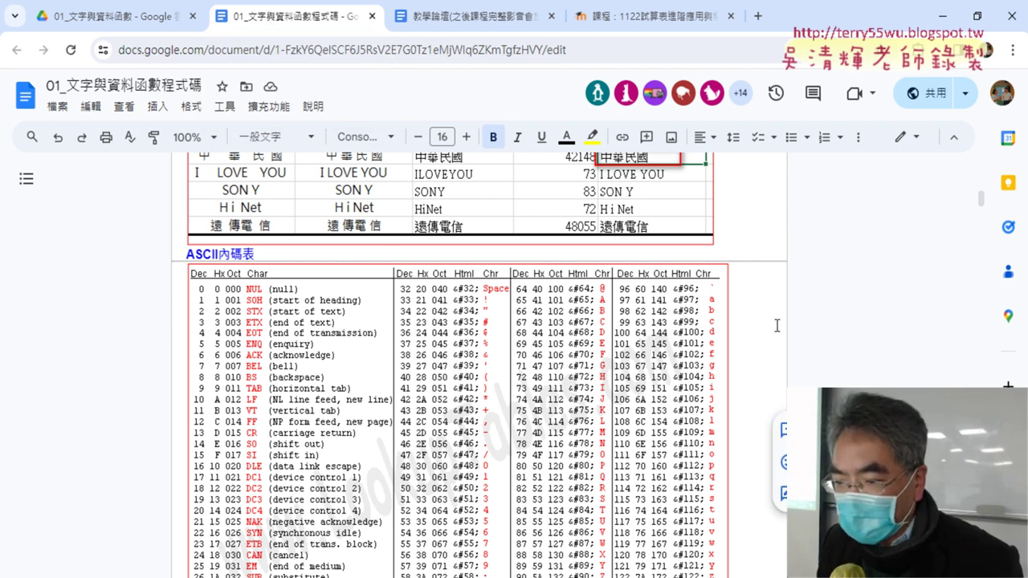
pyautogui.scroll(-2, 643, 362)
pyautogui.scroll(-2, 639, 373)
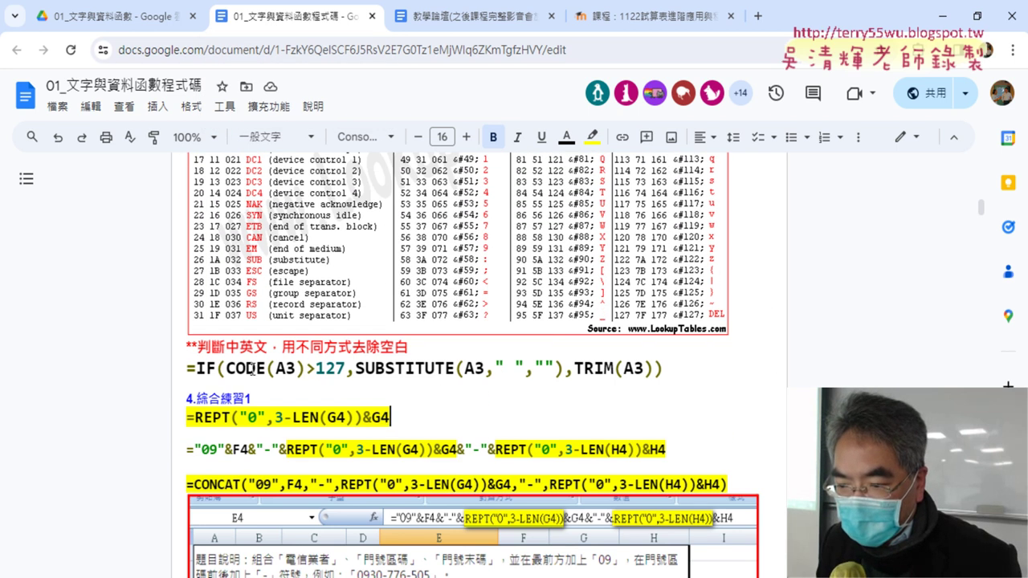
pyautogui.moveTo(226, 368); pyautogui.dragTo(656, 369)
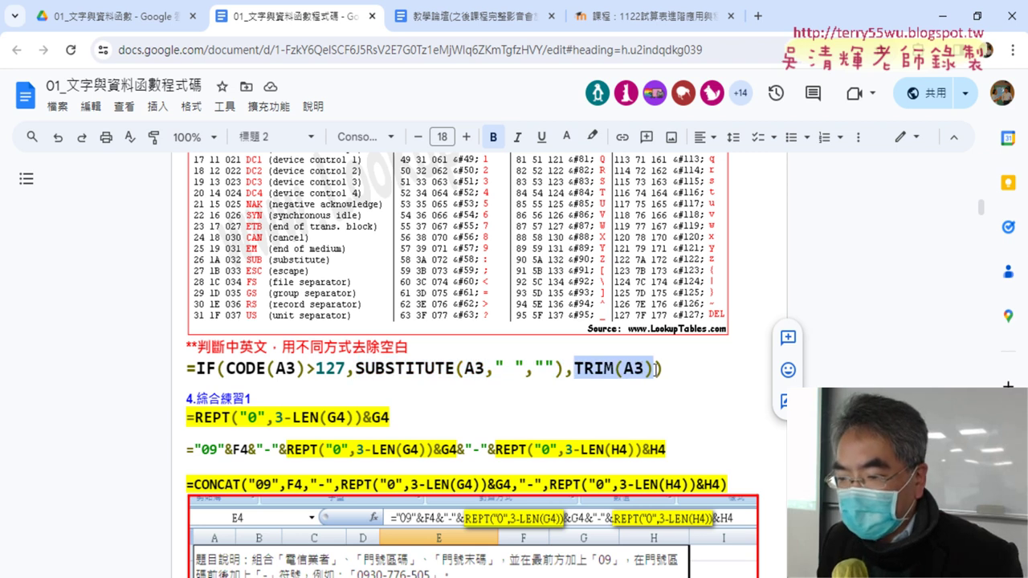
pyautogui.scroll(5, 425, 375)
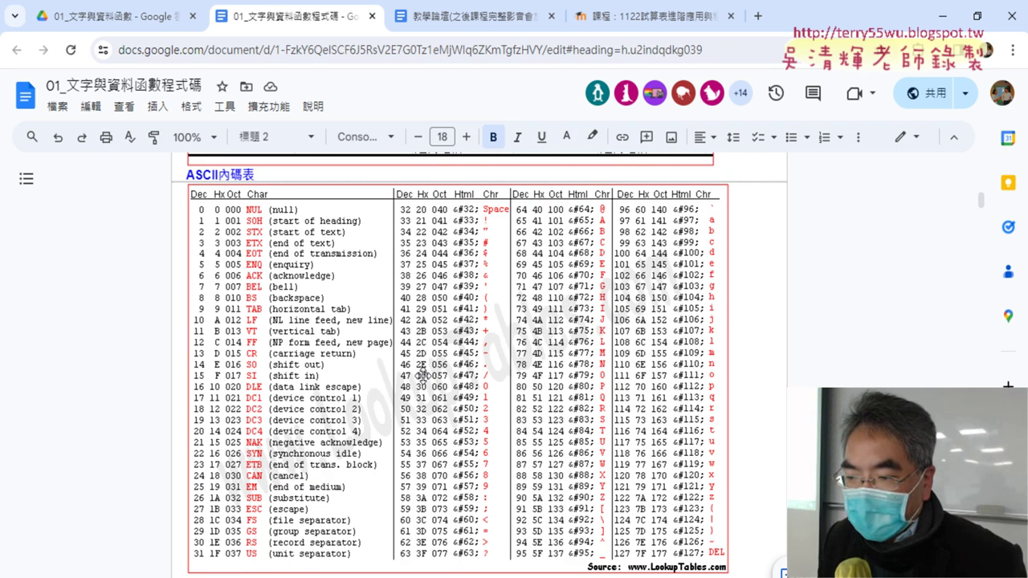
pyautogui.scroll(5, 429, 372)
pyautogui.scroll(5, 434, 369)
pyautogui.scroll(5, 437, 366)
pyautogui.scroll(-3, 437, 366)
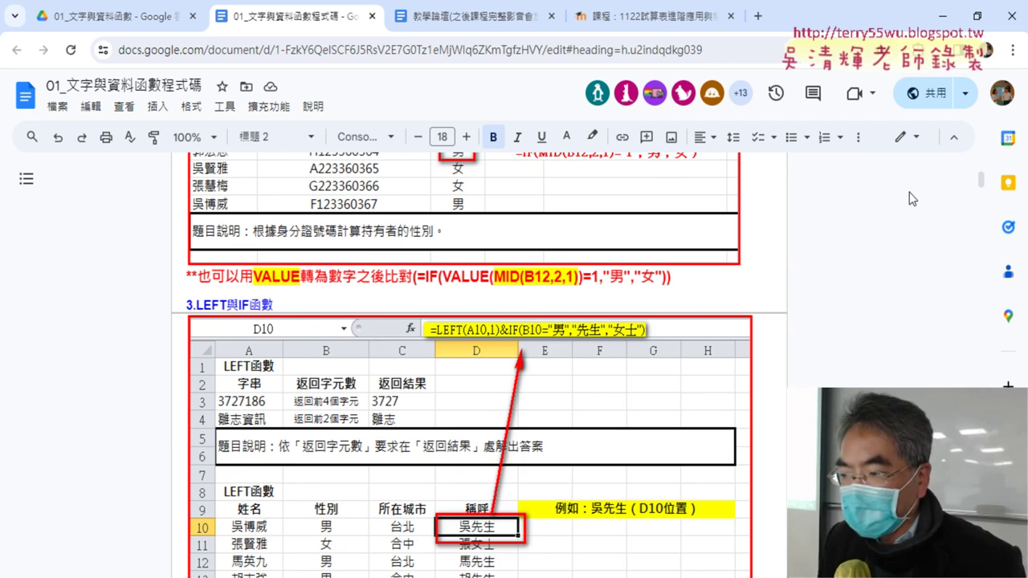
# Reopen the notes Doc from the 01_文字與資料函數 Drive folder, then return to Excel.
pyautogui.click(133, 20)
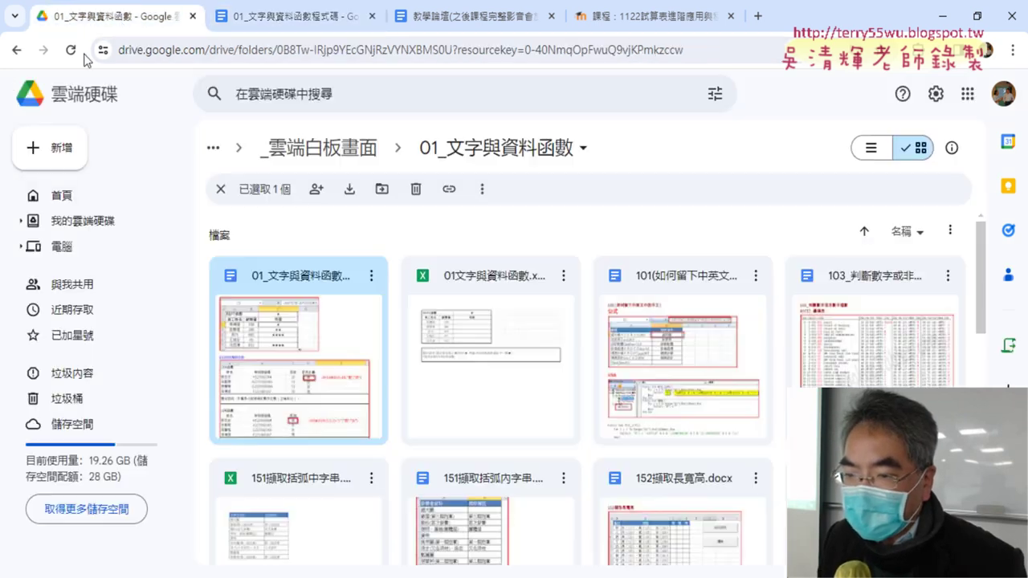
pyautogui.click(16, 50)
pyautogui.click(16, 50)
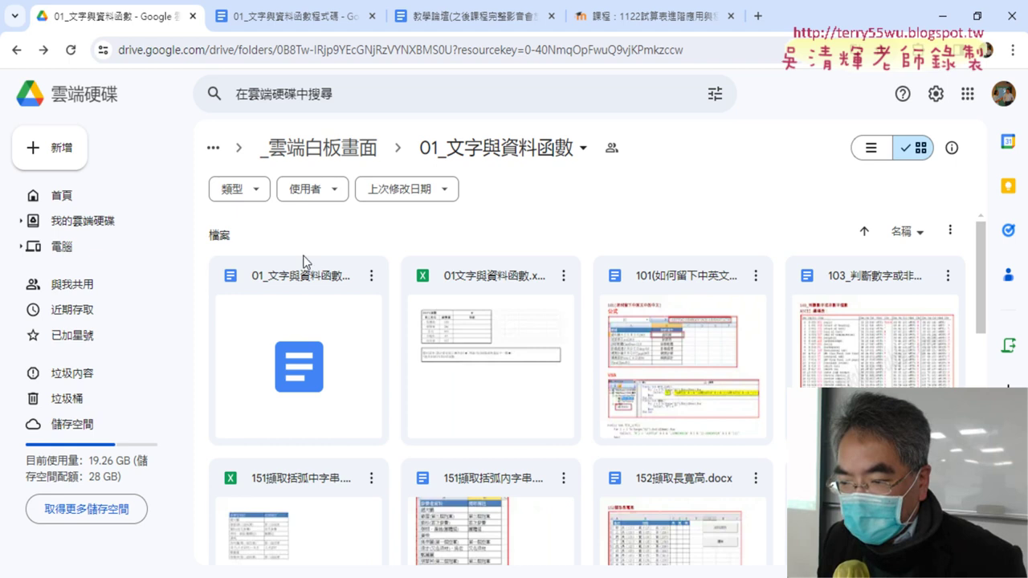
pyautogui.click(353, 151)
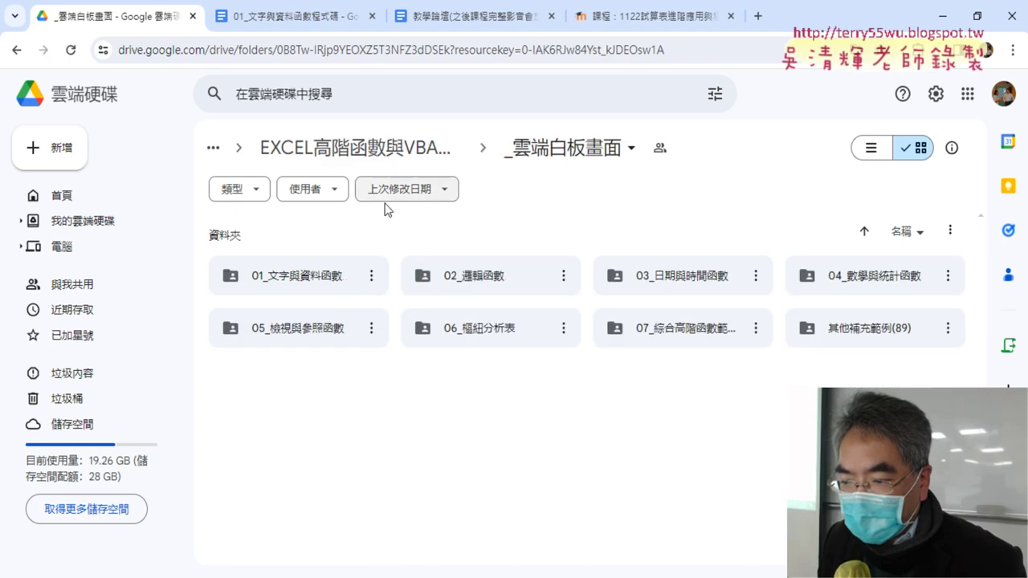
pyautogui.click(321, 277)
pyautogui.doubleClick(321, 277)
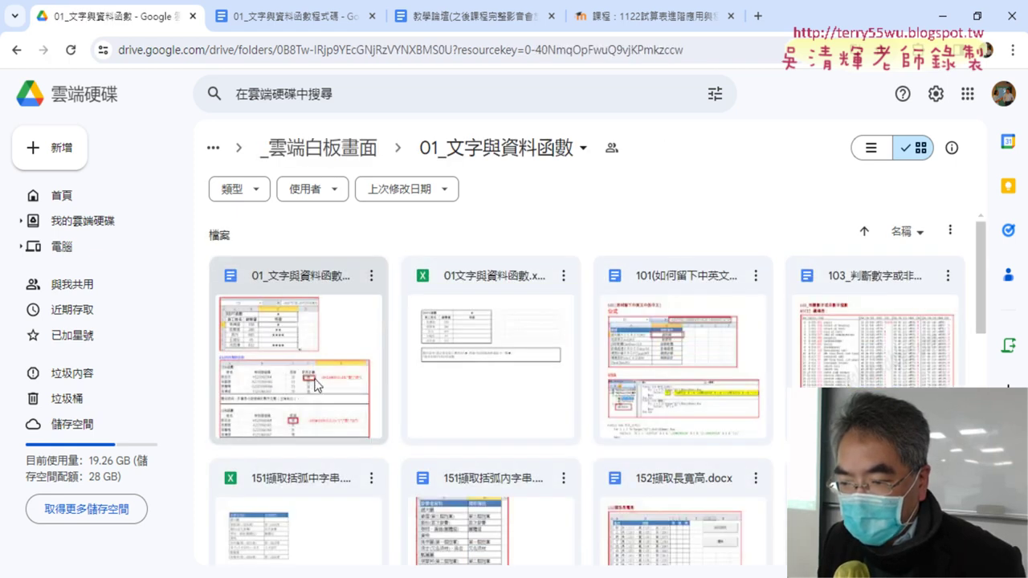
pyautogui.doubleClick(291, 348)
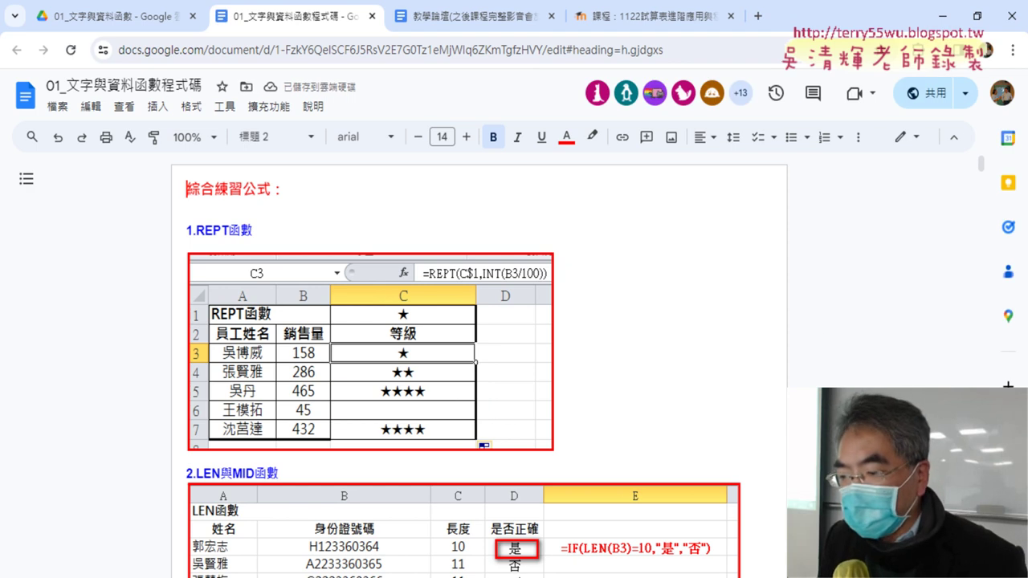
pyautogui.hotkey('alt', 'Tab')
# Review the REPT, LEFT, RIGHT, LEN&MID and TRIM sheets, ending on 綜合練習.
pyautogui.click(347, 551)
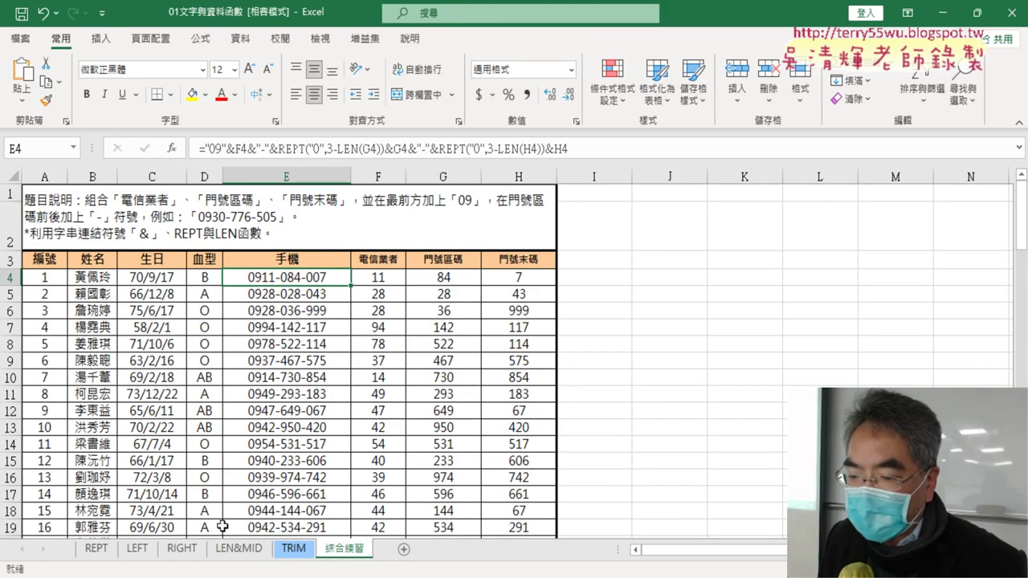
pyautogui.click(97, 550)
pyautogui.click(142, 551)
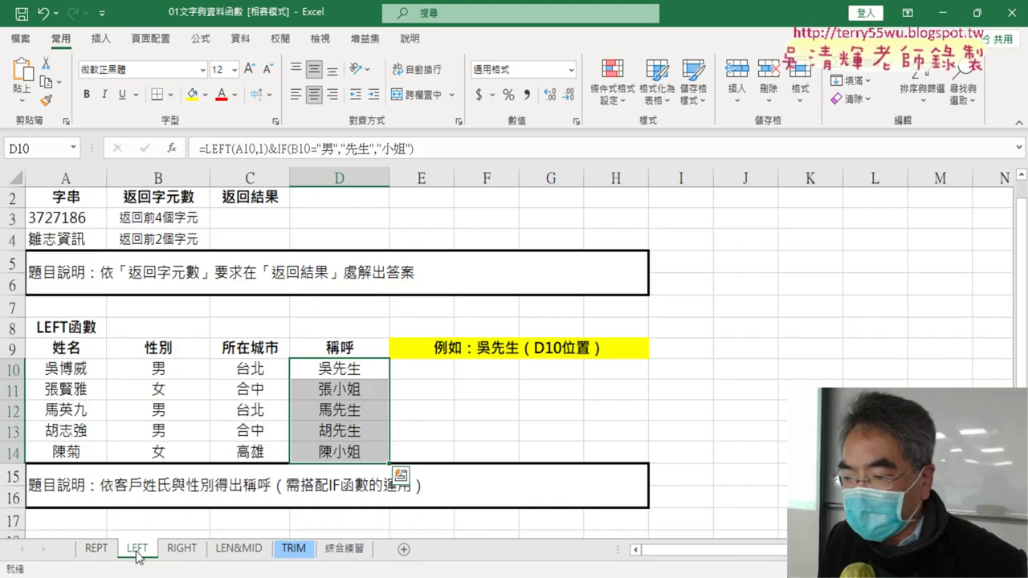
pyautogui.scroll(1, 306, 277)
pyautogui.click(254, 234)
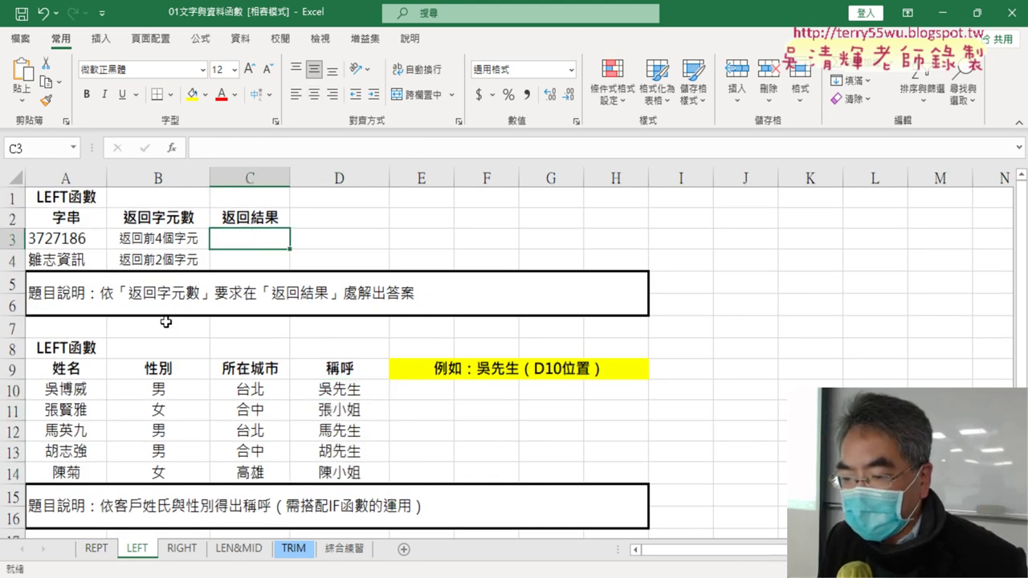
pyautogui.click(193, 555)
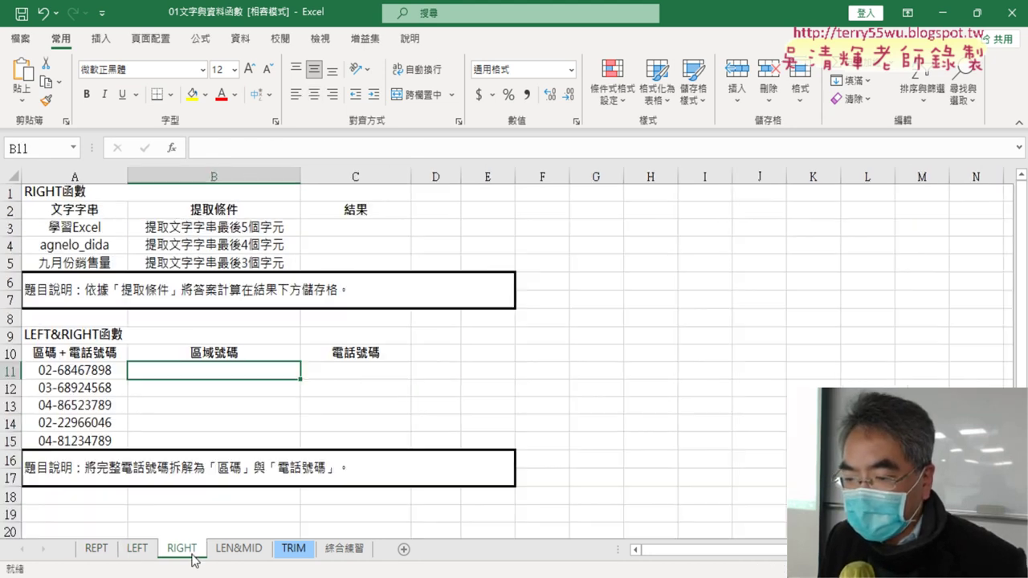
pyautogui.click(238, 553)
pyautogui.click(301, 552)
pyautogui.click(344, 554)
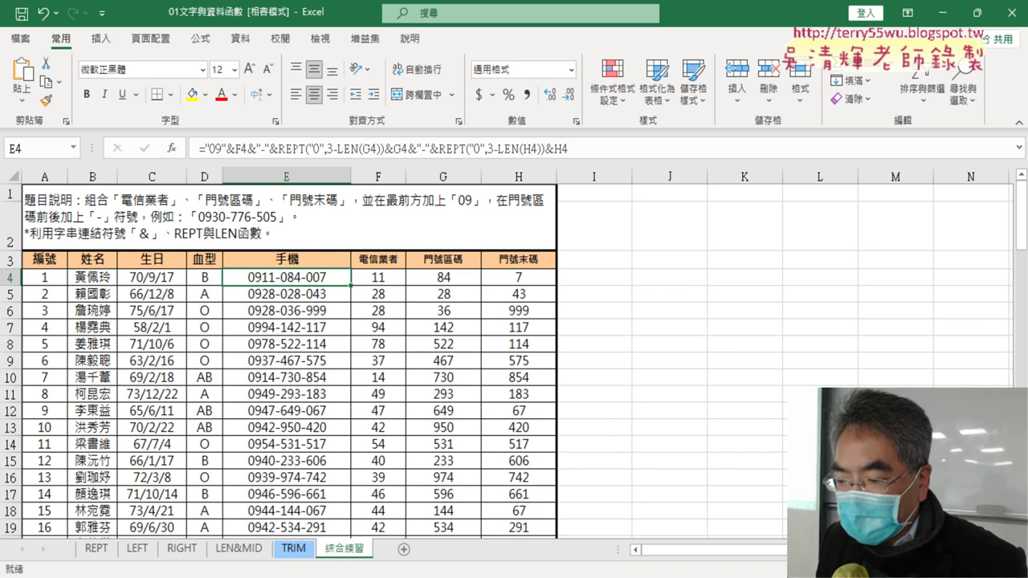
# Close the 範例檔.zip archive window and switch to the browser.
pyautogui.hotkey('alt', 'Tab')
pyautogui.moveTo(1019, 55); pyautogui.dragTo(581, 79)
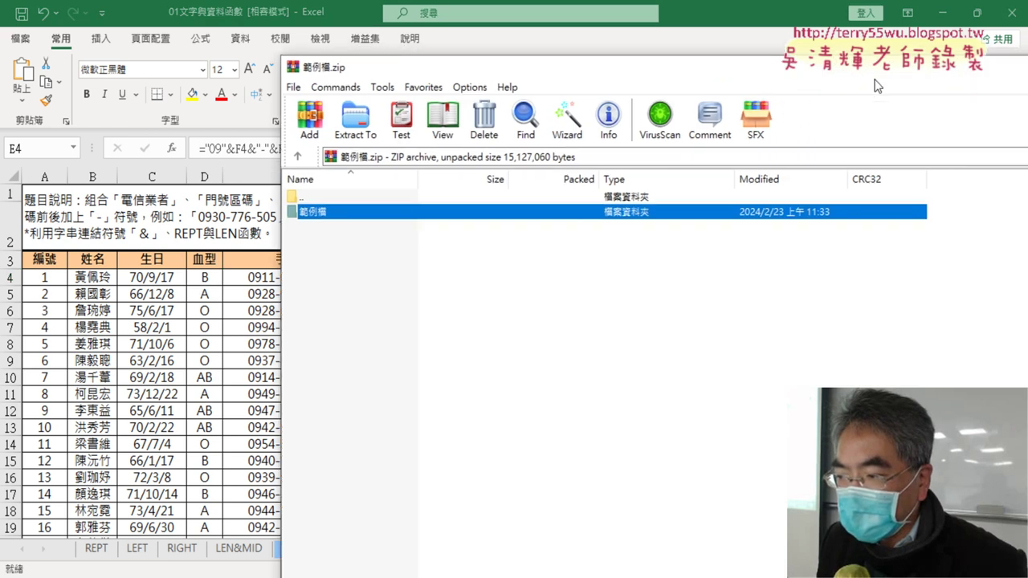
pyautogui.click(919, 82)
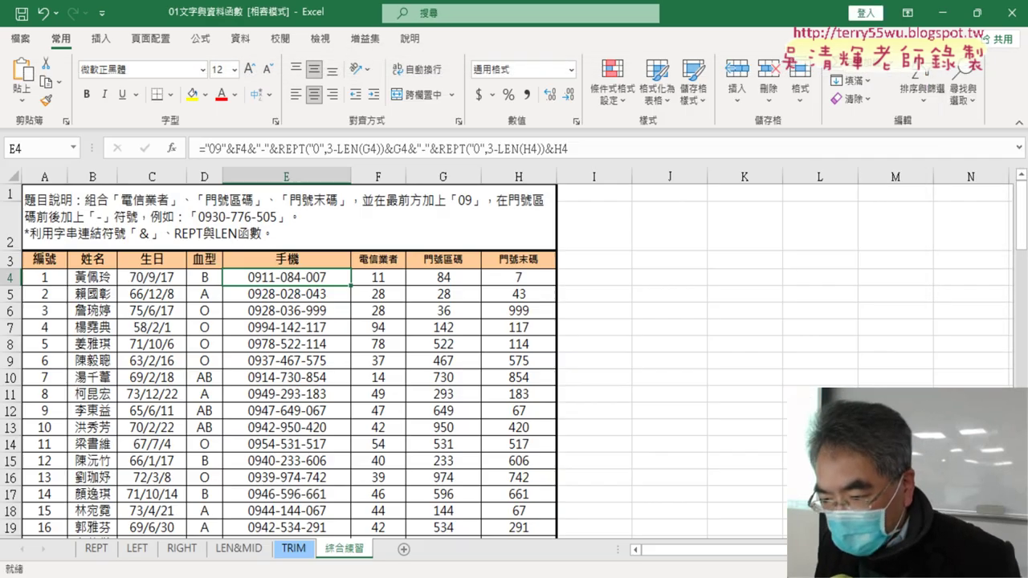
pyautogui.hotkey('alt', 'Tab')
# Highlight the 01_文字與資料相關函數練習 assignment title on the Moodle course page.
pyautogui.click(647, 16)
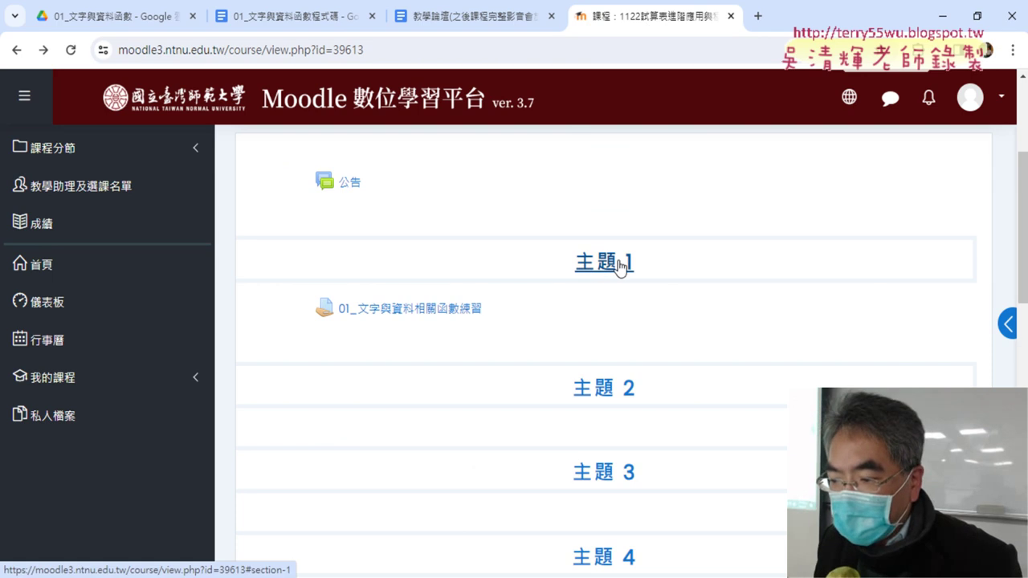
pyautogui.moveTo(496, 316); pyautogui.dragTo(338, 310)
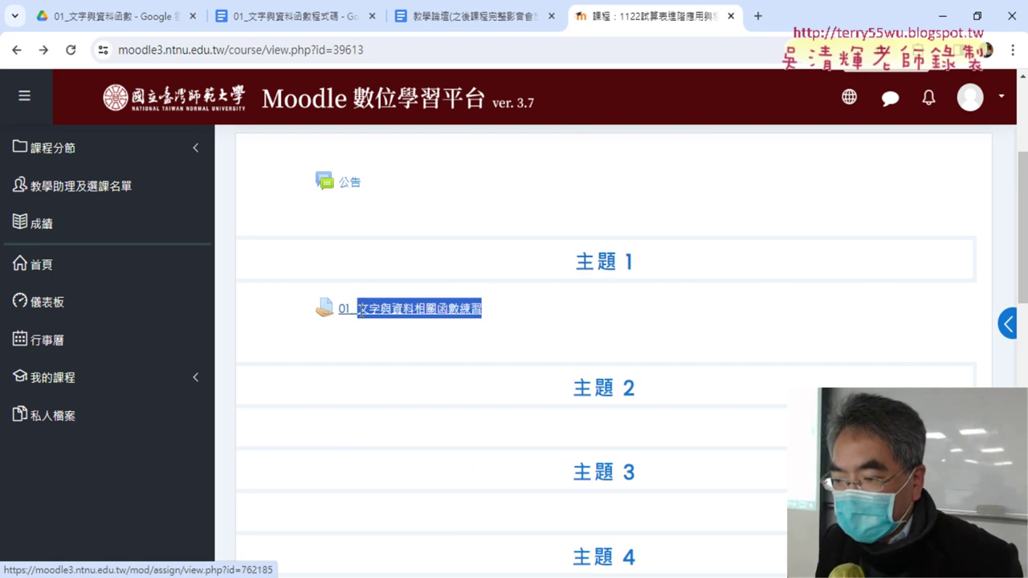